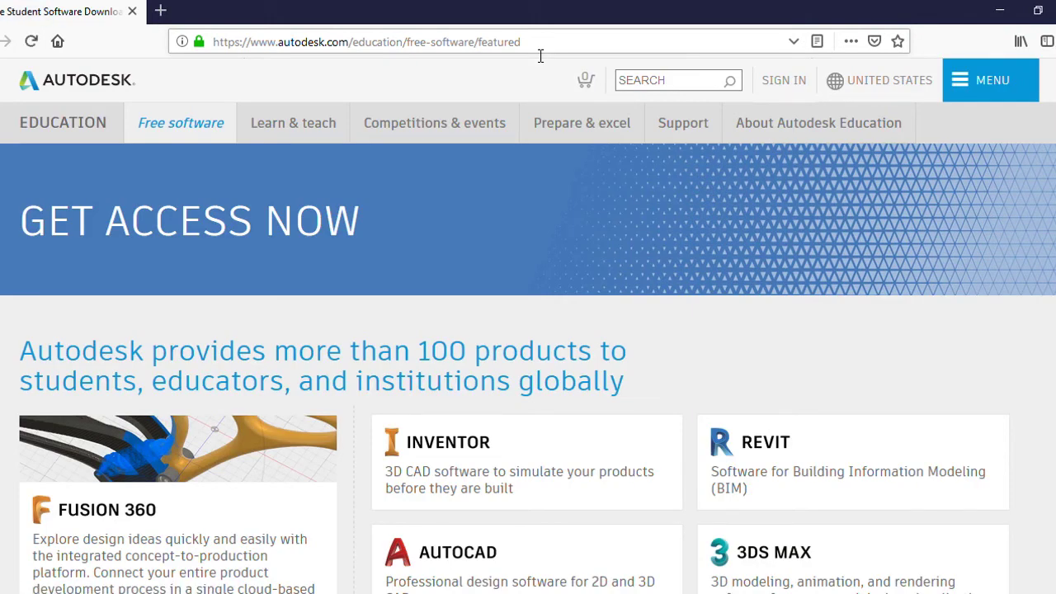
Open the AutoCAD education page, browse it, and begin creating a new Autodesk account.
{"action": "scroll", "coordinate": [471, 272], "scroll_direction": "down", "scroll_amount": 3}
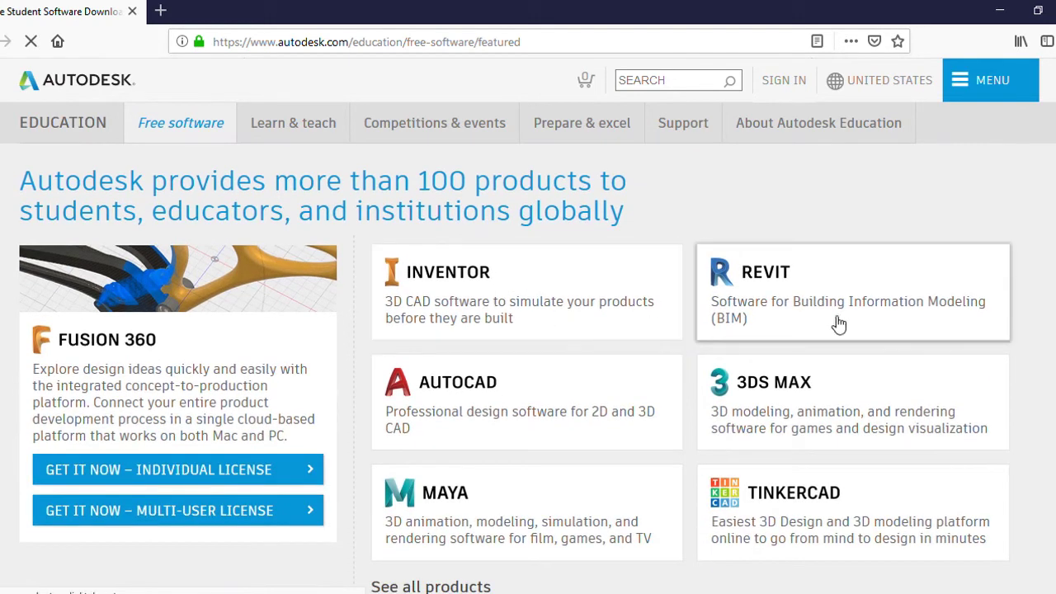
{"action": "left_click", "coordinate": [523, 418]}
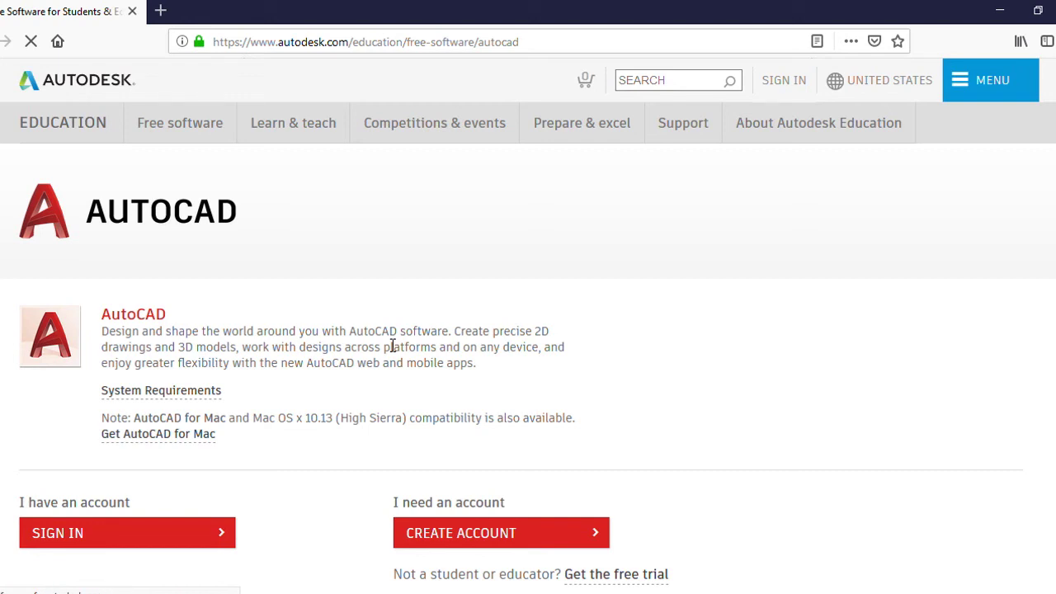
{"action": "scroll", "coordinate": [424, 430], "scroll_direction": "down", "scroll_amount": 5}
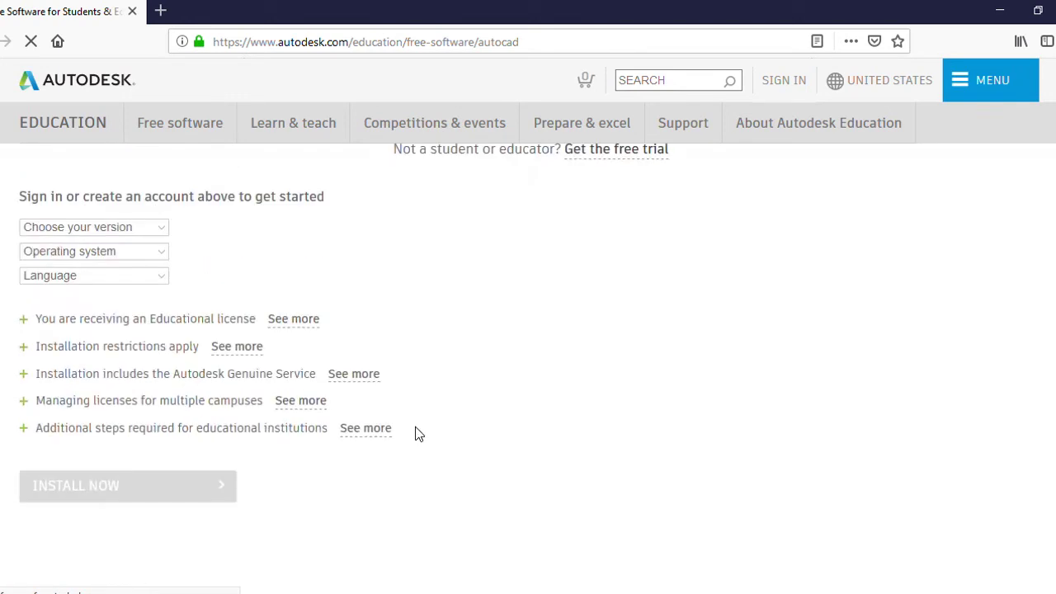
{"action": "scroll", "coordinate": [392, 433], "scroll_direction": "up", "scroll_amount": 4}
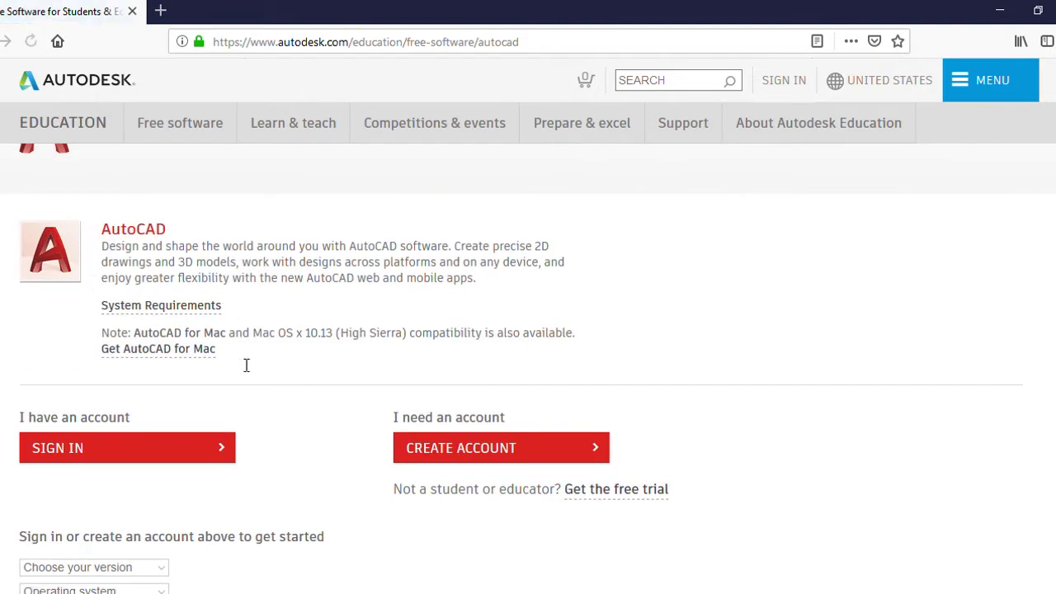
{"action": "scroll", "coordinate": [277, 404], "scroll_direction": "down", "scroll_amount": 1}
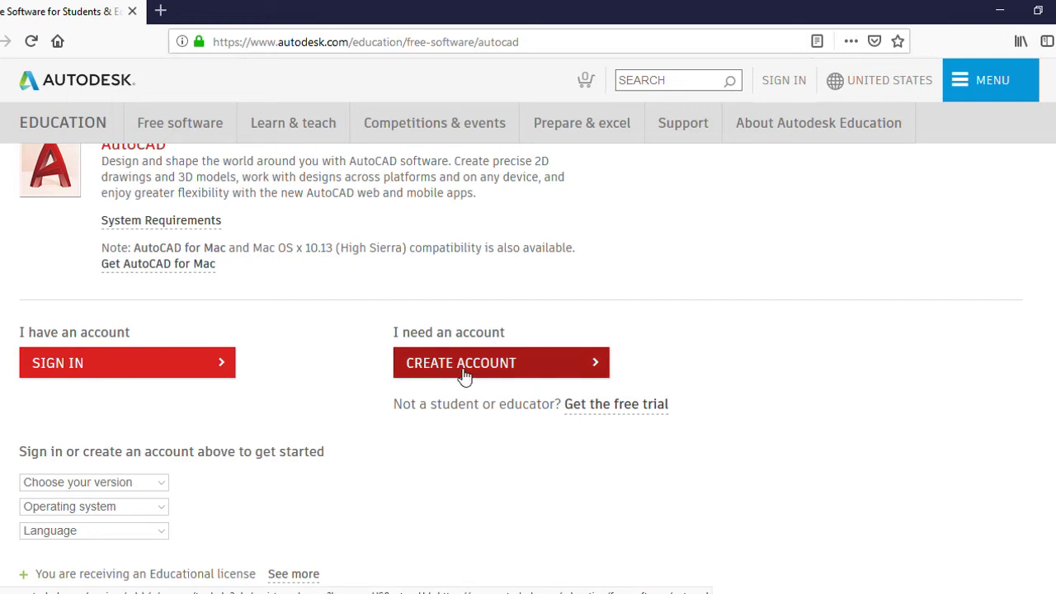
{"action": "scroll", "coordinate": [299, 429], "scroll_direction": "down", "scroll_amount": 1}
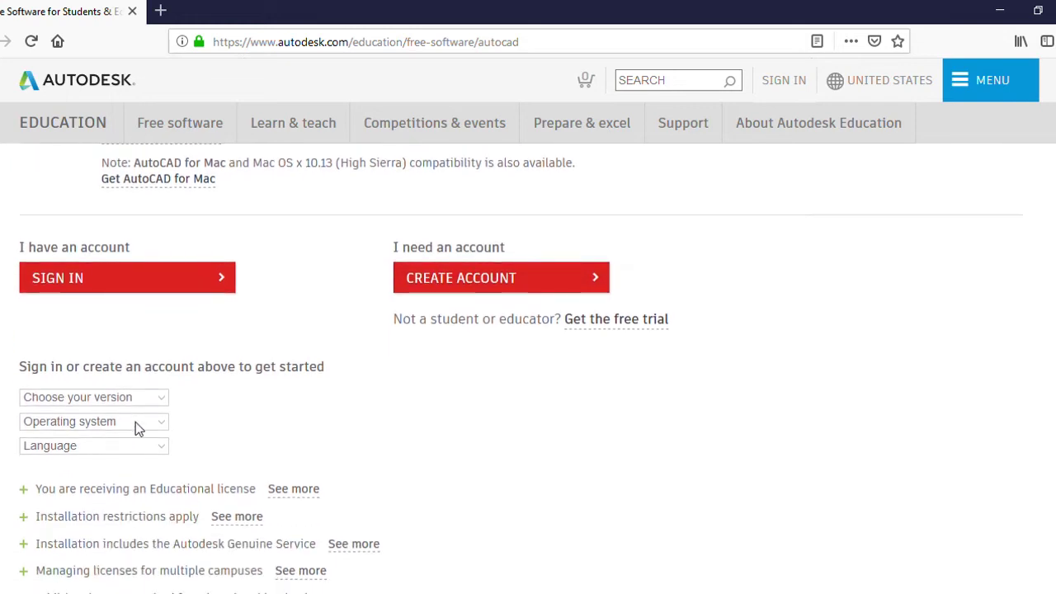
{"action": "left_click", "coordinate": [481, 289]}
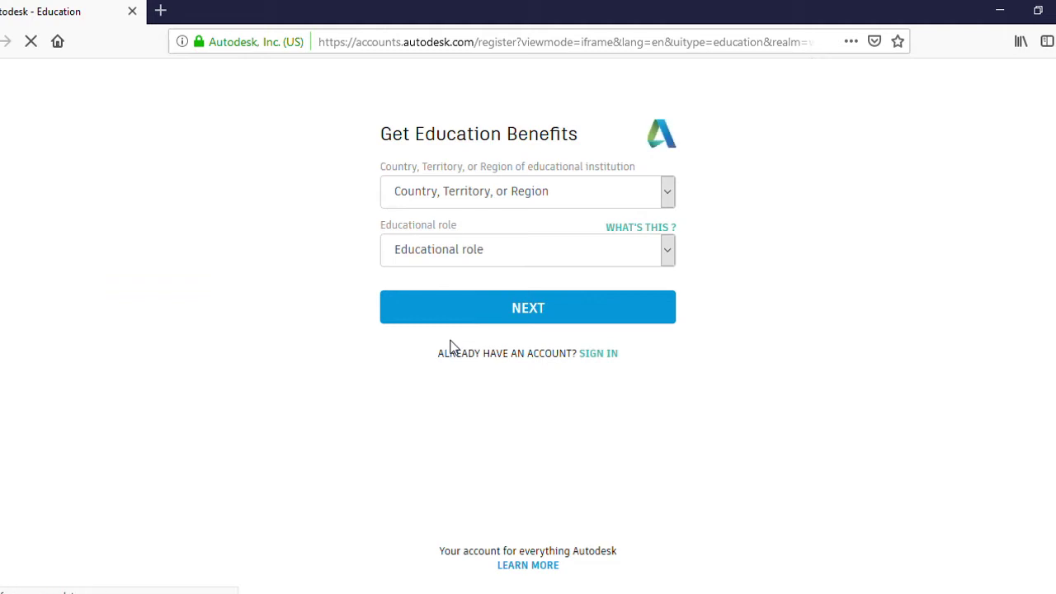
Set the country to India and the educational role to Educator, then continue.
{"action": "left_click", "coordinate": [670, 201]}
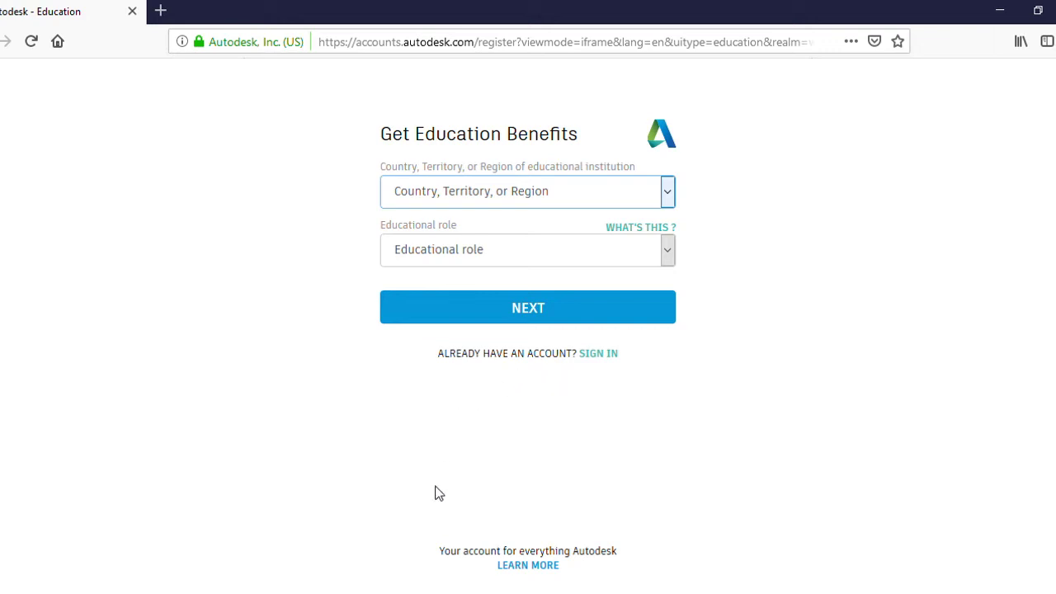
{"action": "left_click", "coordinate": [396, 479]}
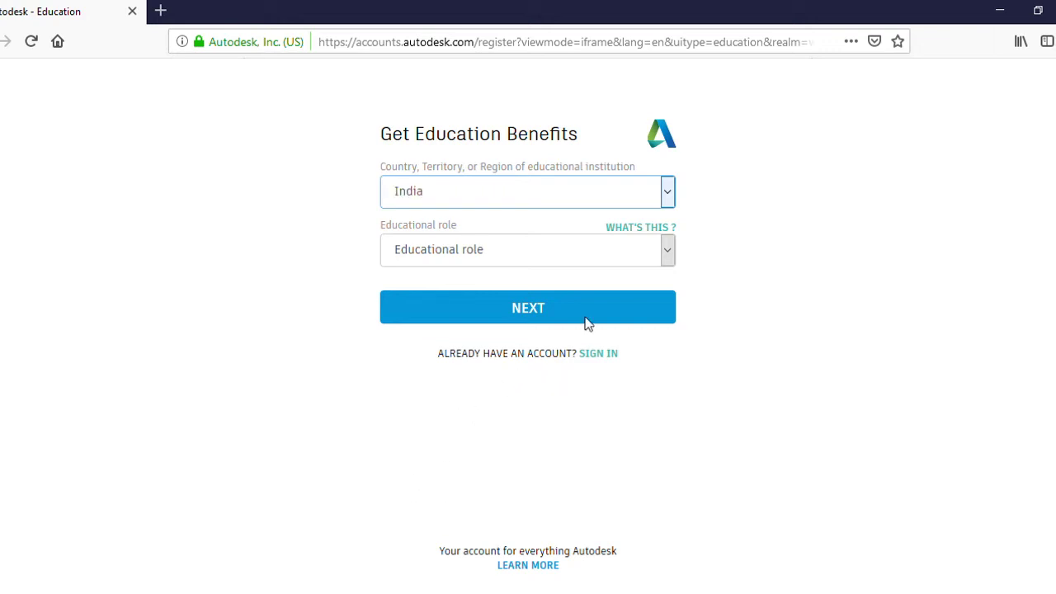
{"action": "left_click", "coordinate": [669, 257]}
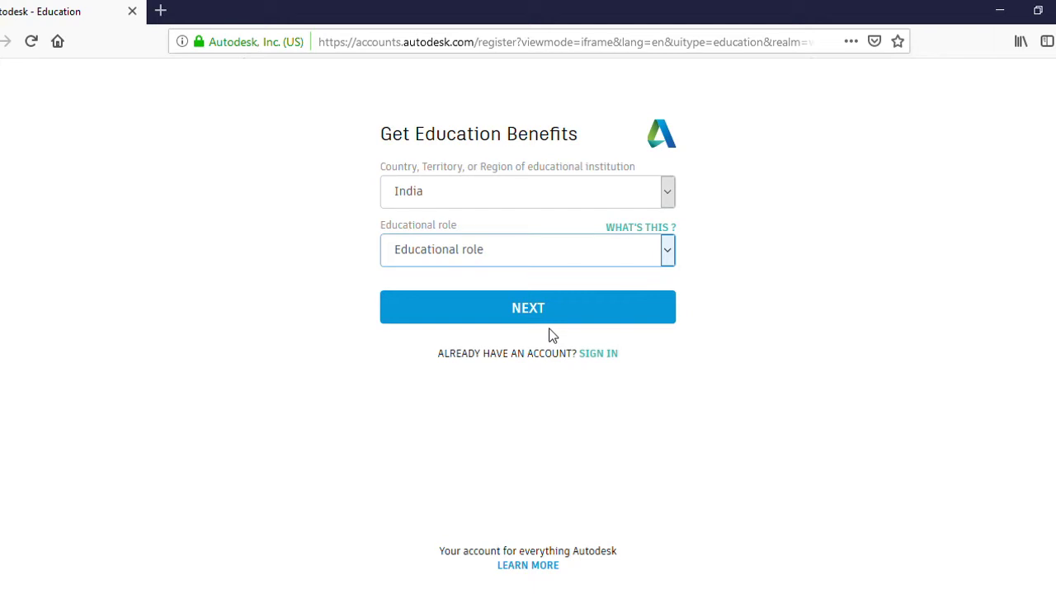
{"action": "key", "text": "Down"}
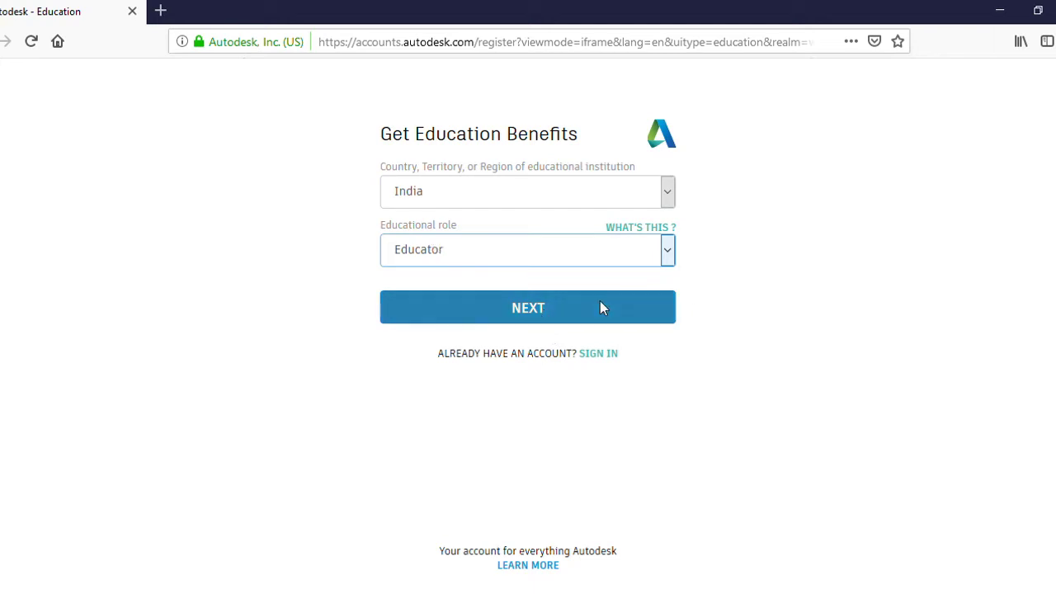
{"action": "left_click", "coordinate": [596, 307]}
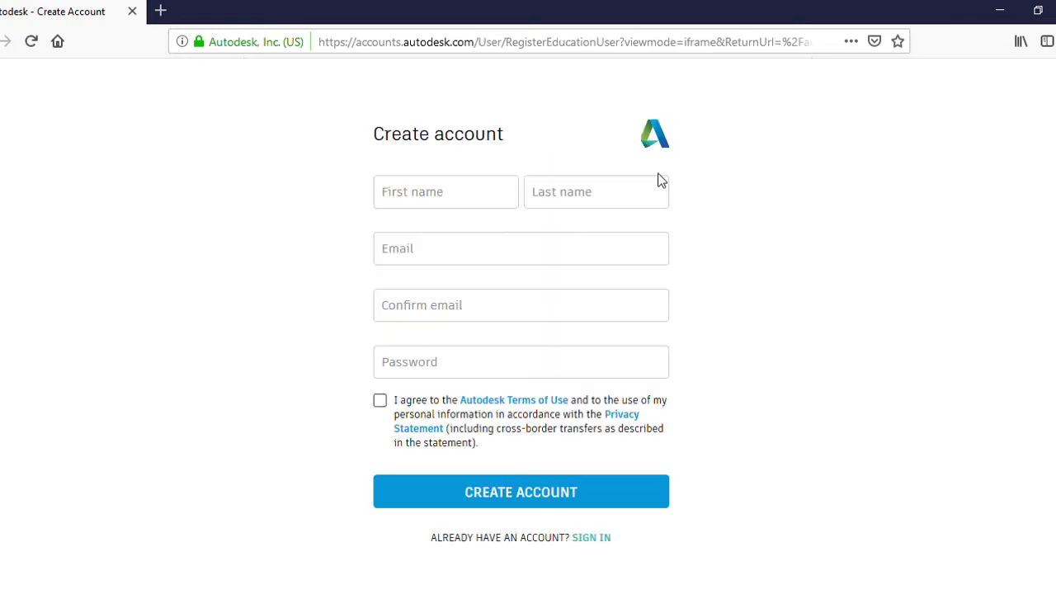
Enter the user's first name, last name, e-mail address and the matching confirmation e-mail.
{"action": "left_click", "coordinate": [425, 203]}
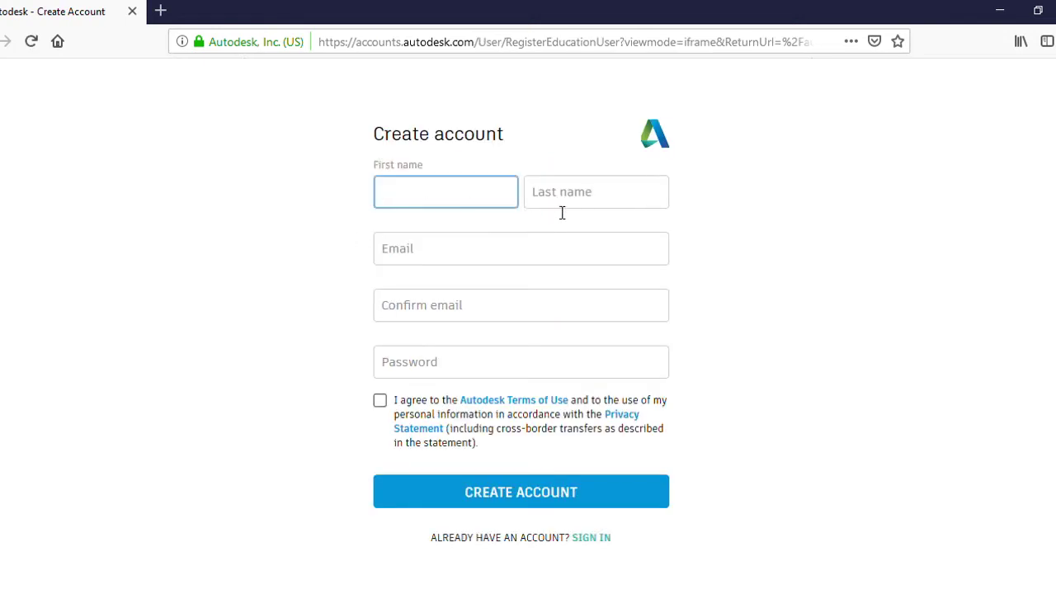
{"action": "key", "text": "Tab"}
{"action": "key", "text": "Tab"}
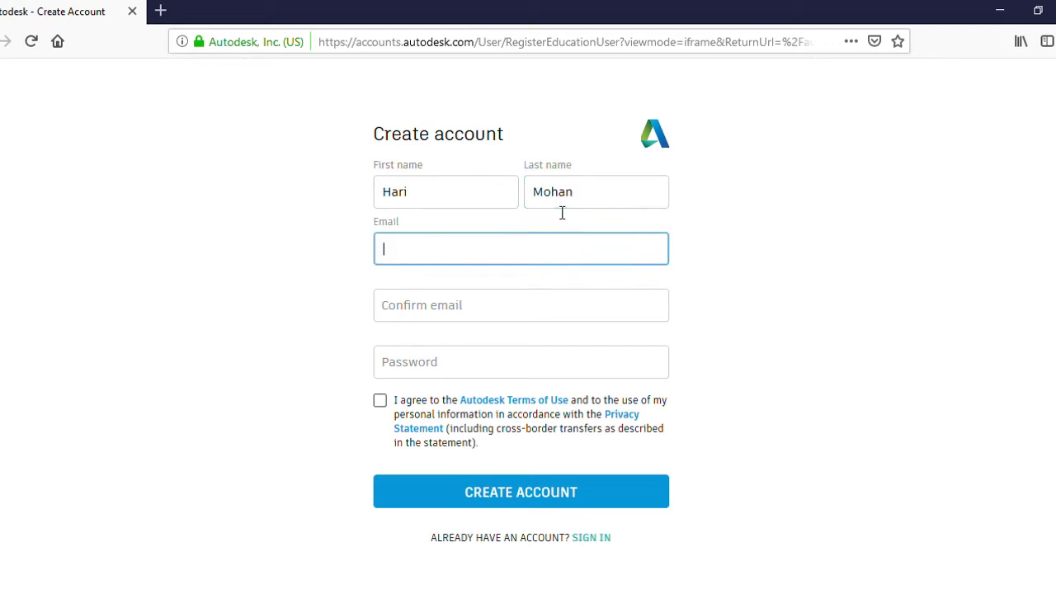
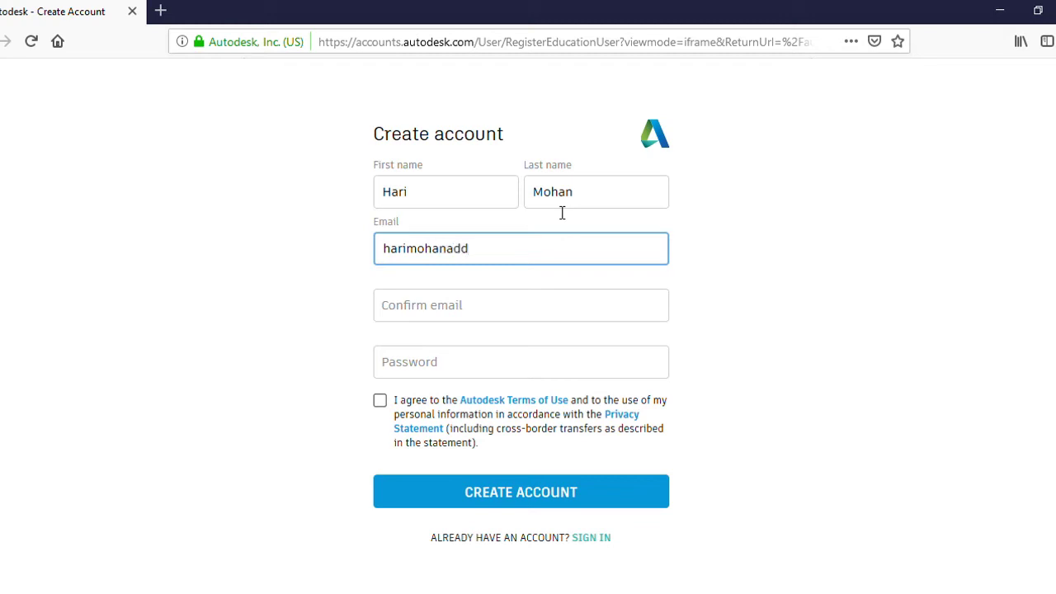
{"action": "key", "text": "Tab"}
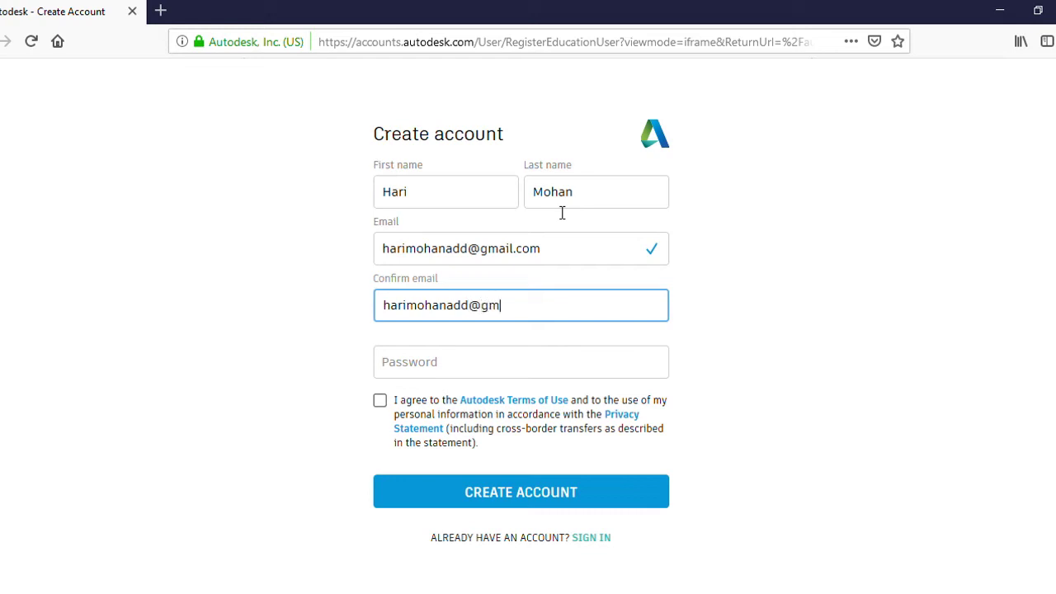
{"action": "key", "text": "Tab"}
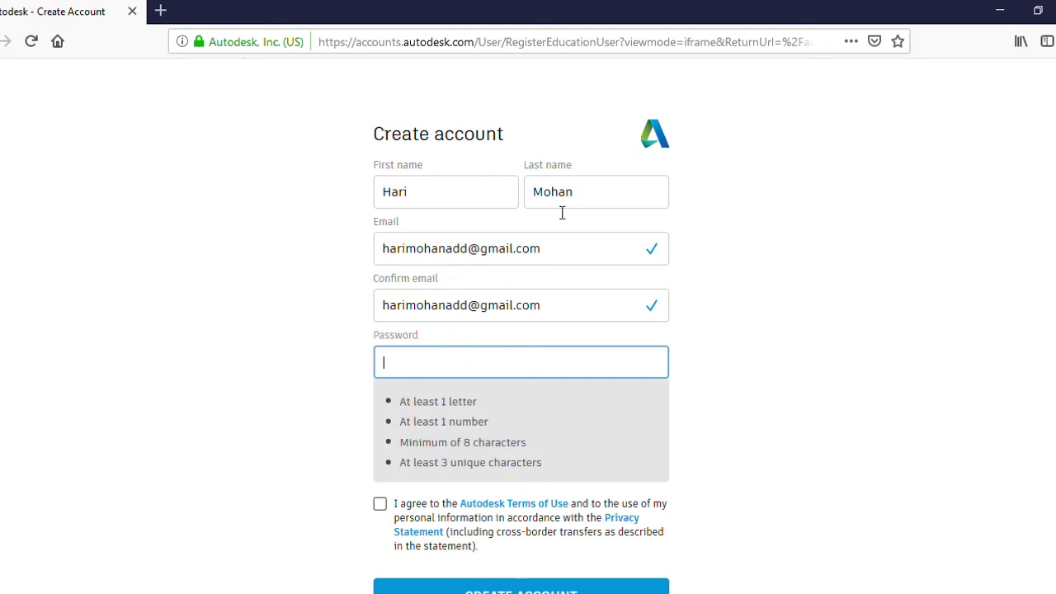
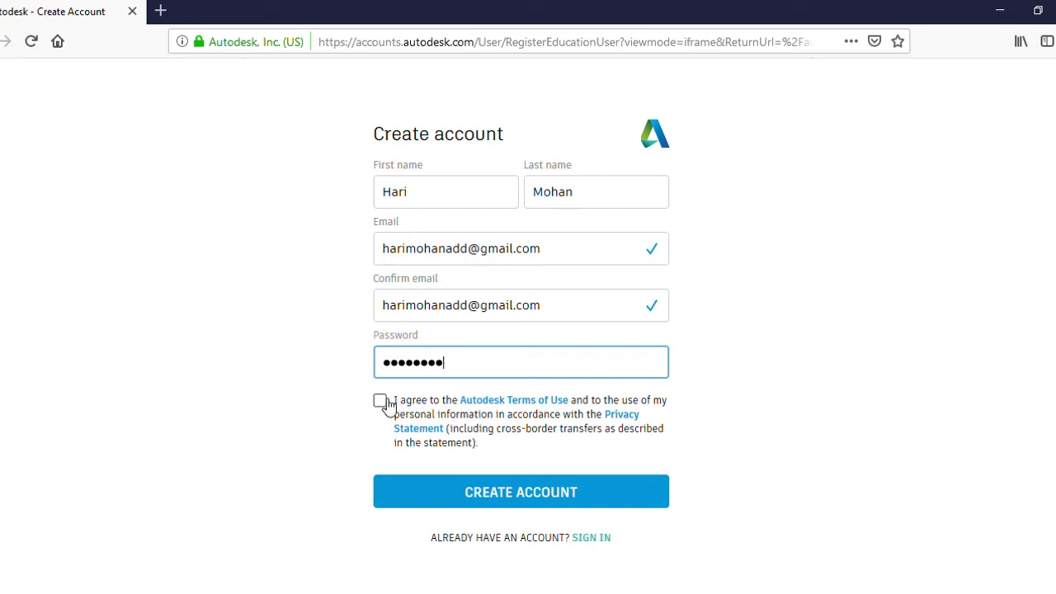
Enter the account password, accept the Autodesk Terms of Use and submit the account.
{"action": "left_click", "coordinate": [380, 404]}
{"action": "left_click", "coordinate": [380, 404]}
{"action": "left_click", "coordinate": [446, 499]}
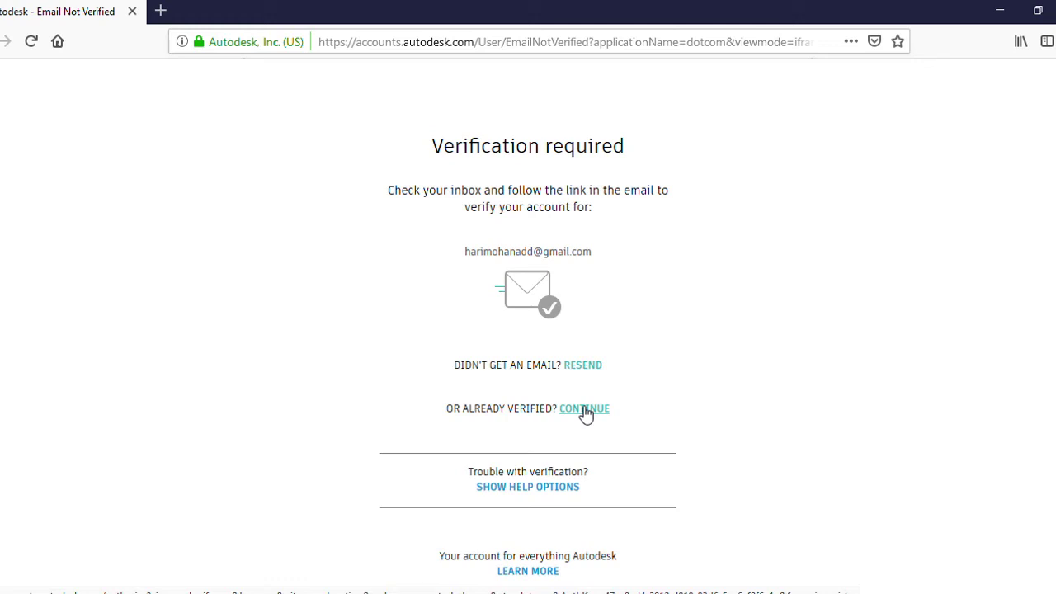
Enter 'Ordinary Like You' as the institution and 'mechanical' as the department.
{"action": "left_click", "coordinate": [585, 410]}
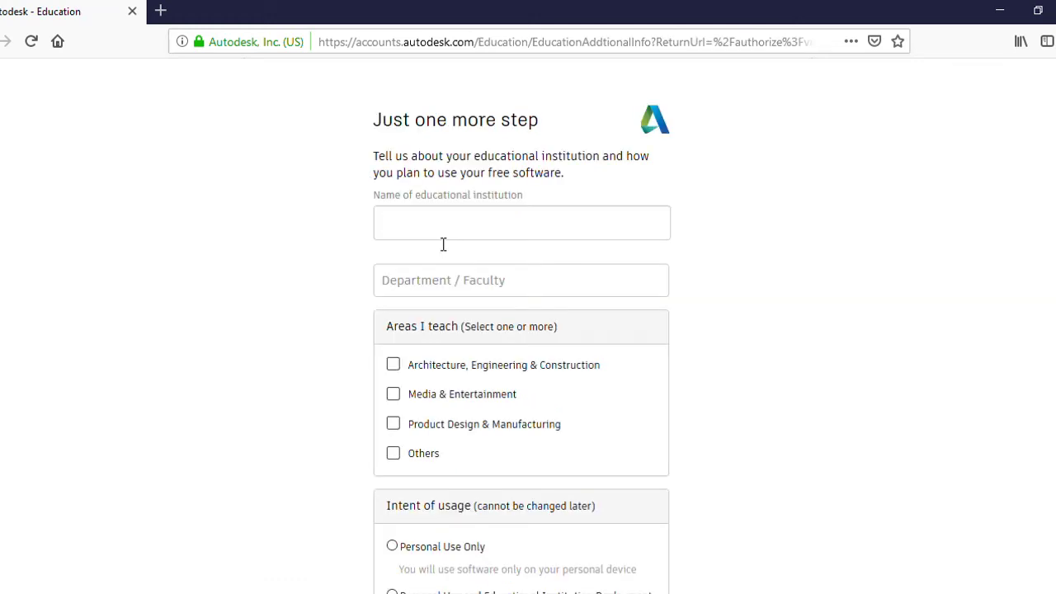
{"action": "type", "text": "Ordinary Like You"}
{"action": "key", "text": "Tab"}
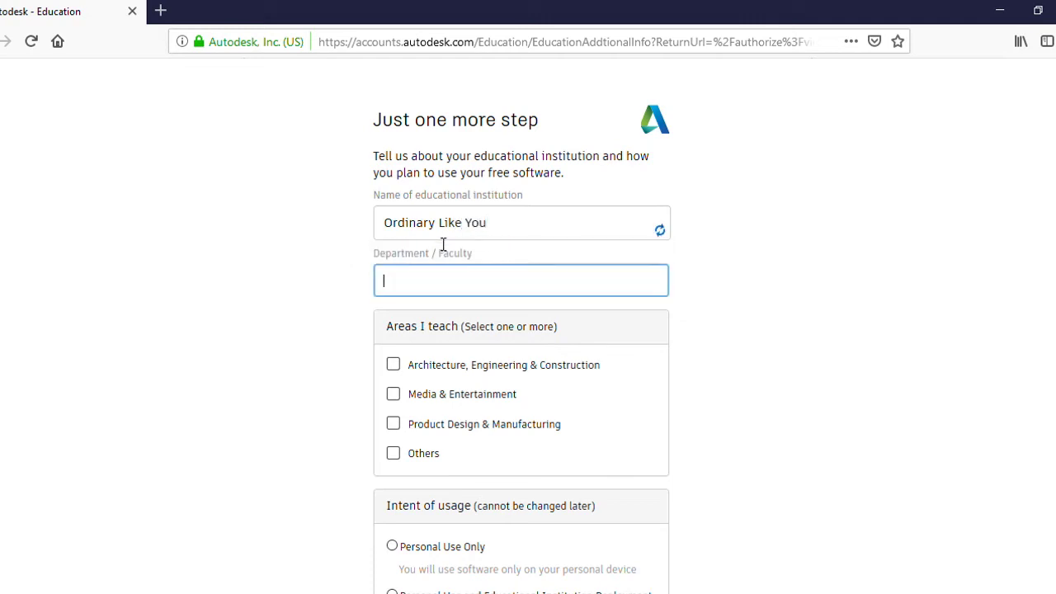
{"action": "type", "text": "mechanical"}
{"action": "scroll", "coordinate": [443, 244], "scroll_direction": "down", "scroll_amount": 3}
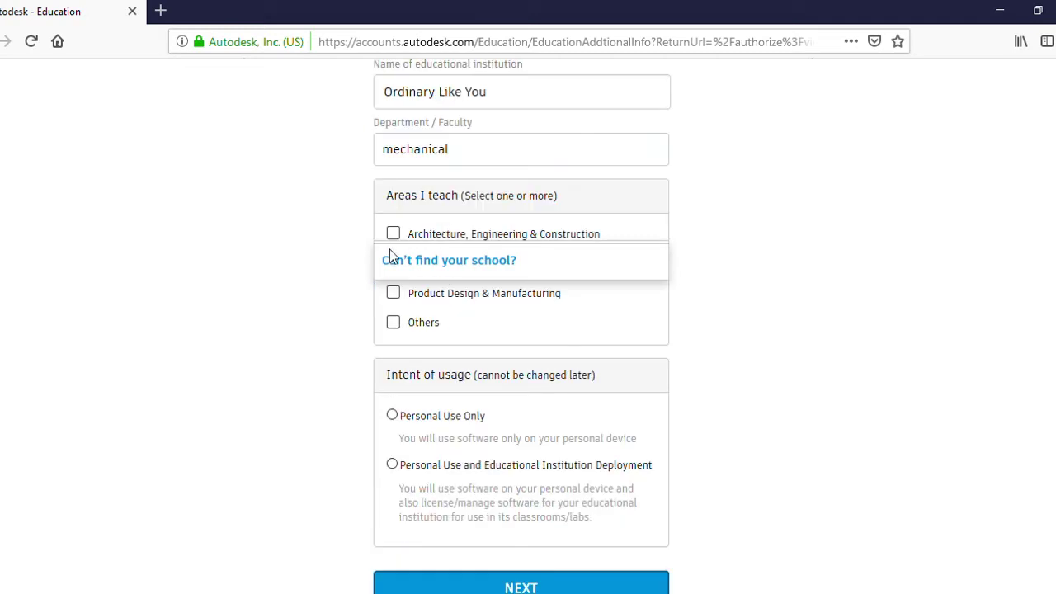
{"action": "left_click", "coordinate": [395, 290]}
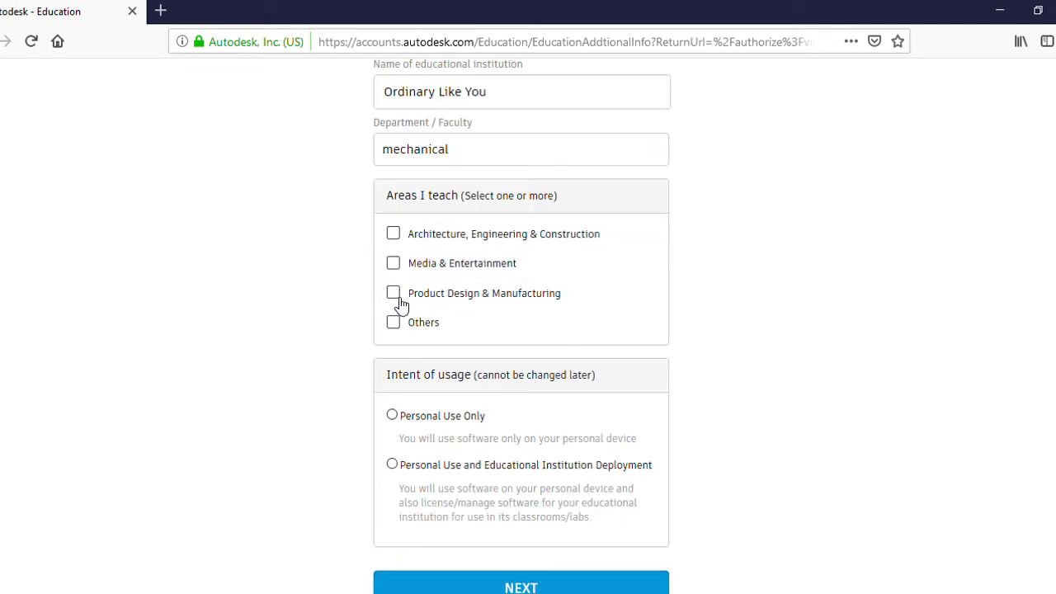
Tick all four teaching areas, choose Personal Use Only, and submit the profile.
{"action": "left_click", "coordinate": [396, 298]}
{"action": "left_click", "coordinate": [394, 236]}
{"action": "left_click", "coordinate": [397, 266]}
{"action": "left_click", "coordinate": [400, 328]}
{"action": "scroll", "coordinate": [406, 336], "scroll_direction": "down", "scroll_amount": 2}
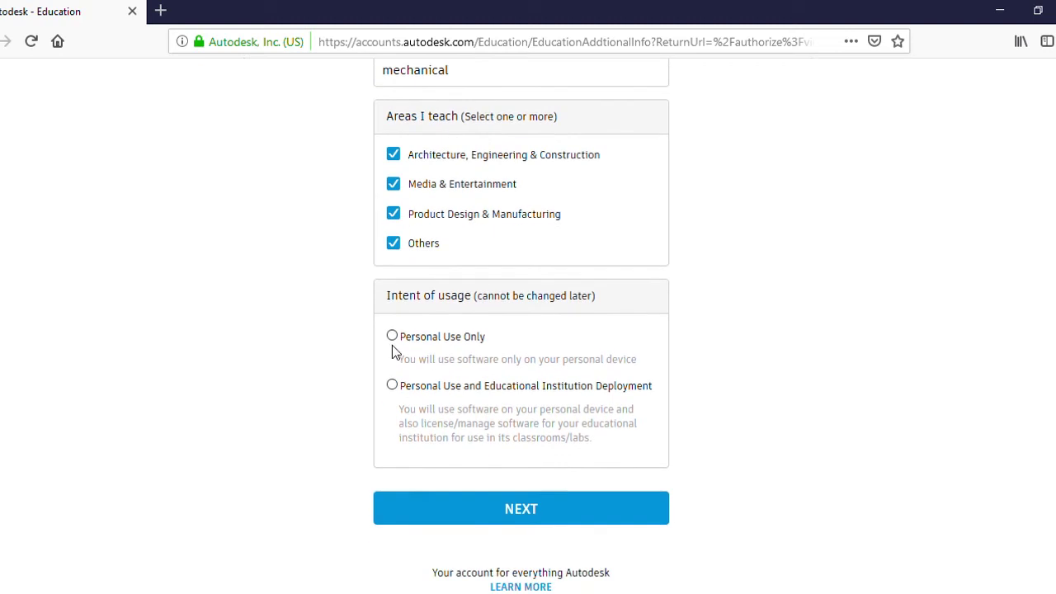
{"action": "left_click", "coordinate": [393, 337]}
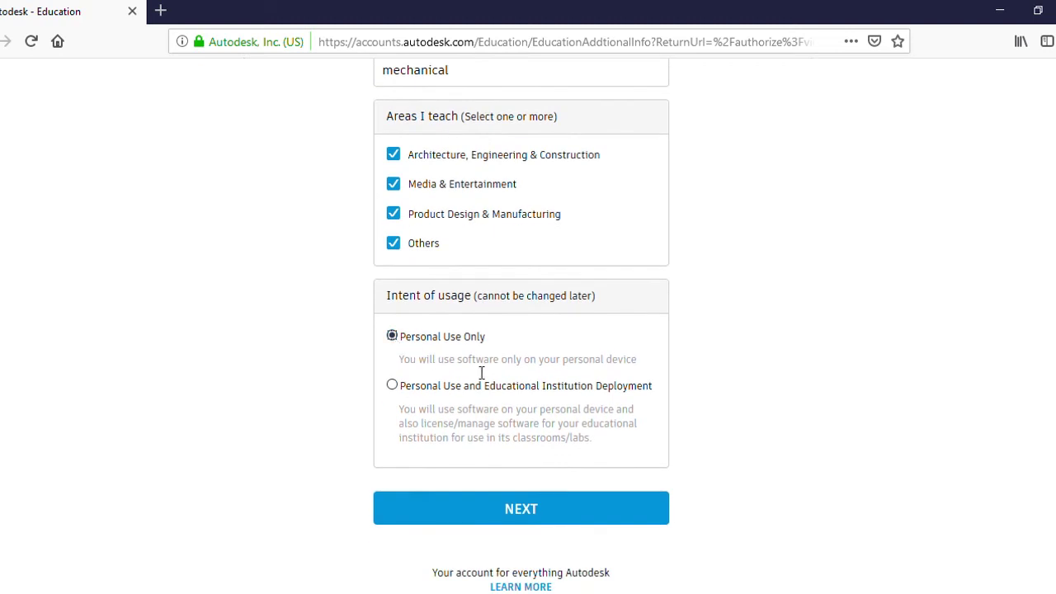
{"action": "left_click", "coordinate": [473, 512]}
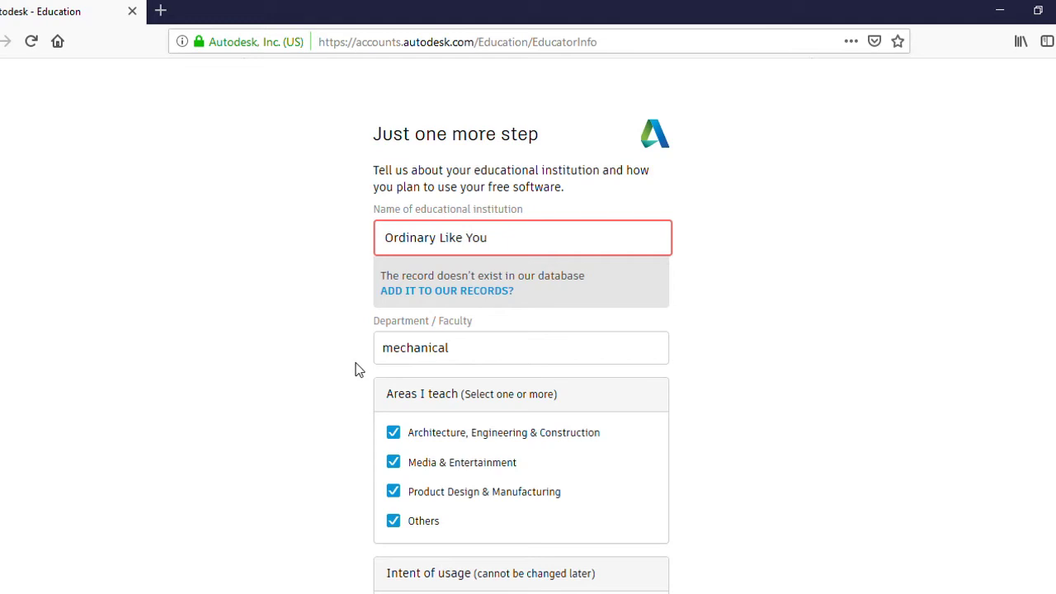
Add the institution 'Ordinary Like You' in Thiruvananthapuram, Kerala as a new record.
{"action": "left_click", "coordinate": [459, 298]}
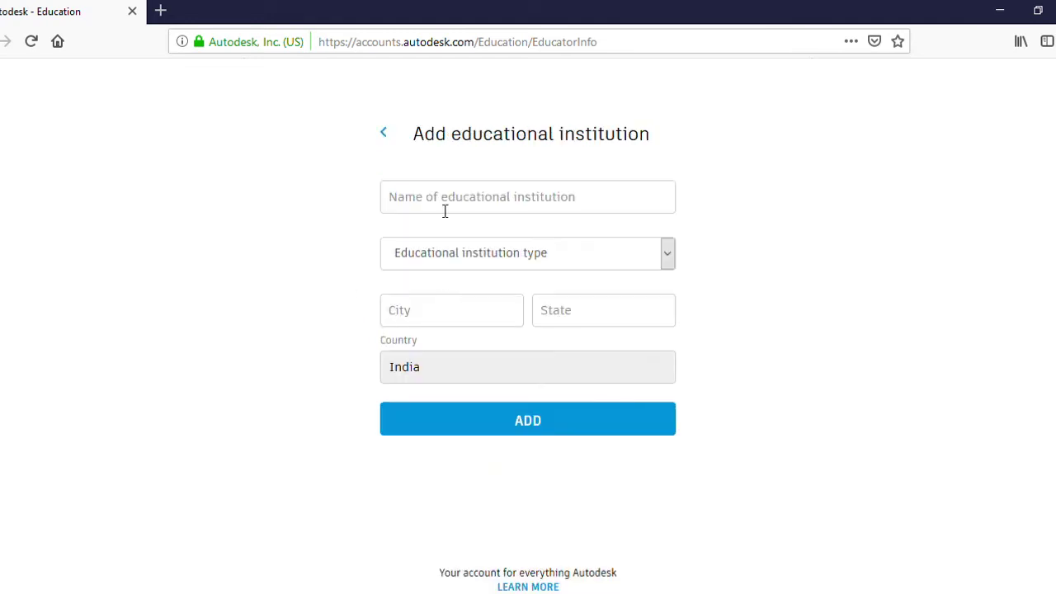
{"action": "left_click", "coordinate": [450, 203]}
{"action": "type", "text": "o"}
{"action": "key", "text": "BackSpace"}
{"action": "type", "text": "Ordinar"}
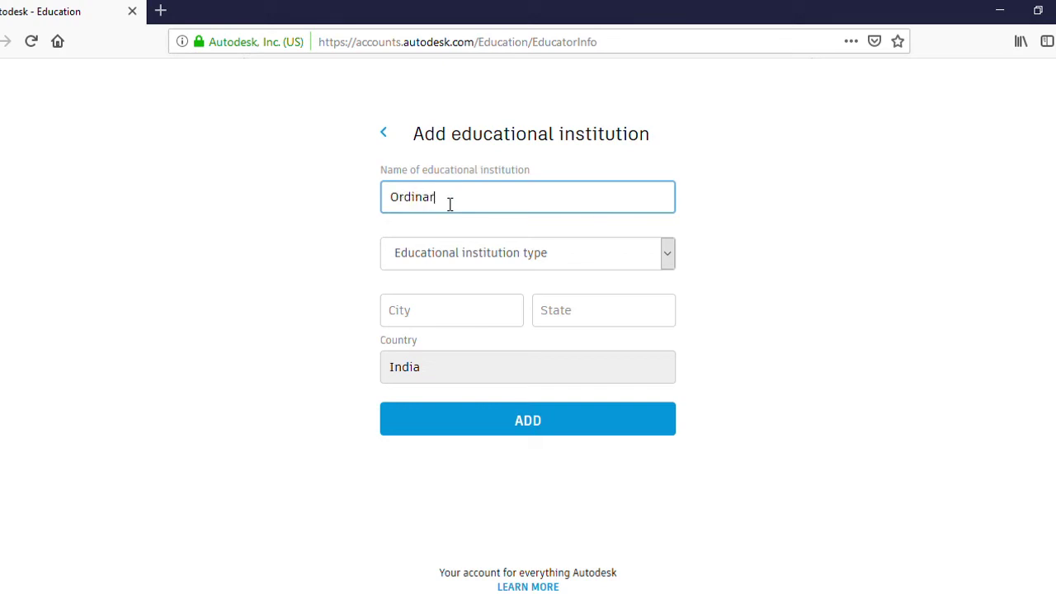
{"action": "type", "text": "y Like You"}
{"action": "key", "text": "Tab"}
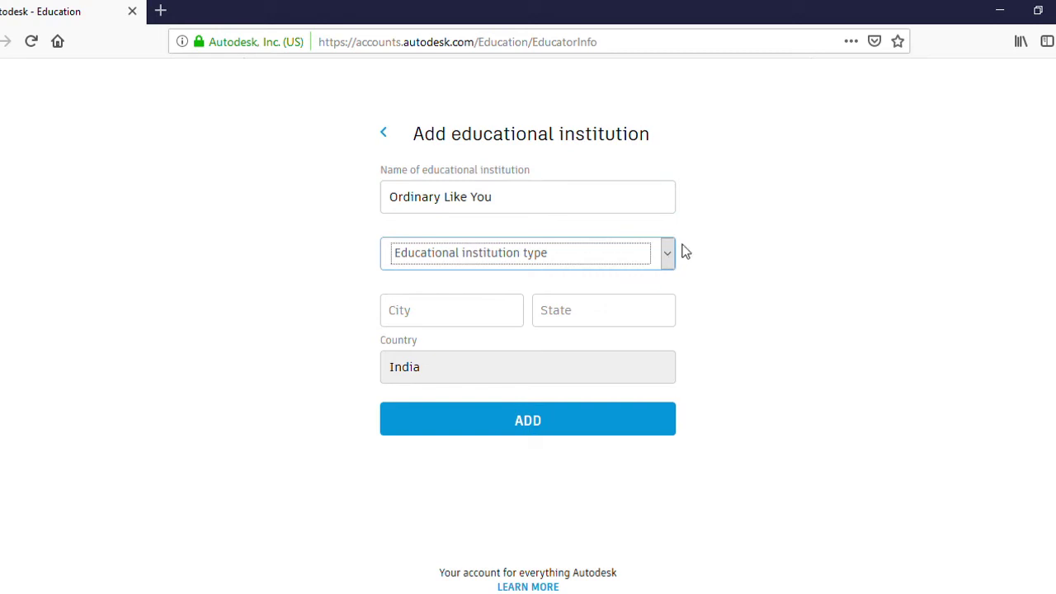
{"action": "left_click", "coordinate": [478, 309]}
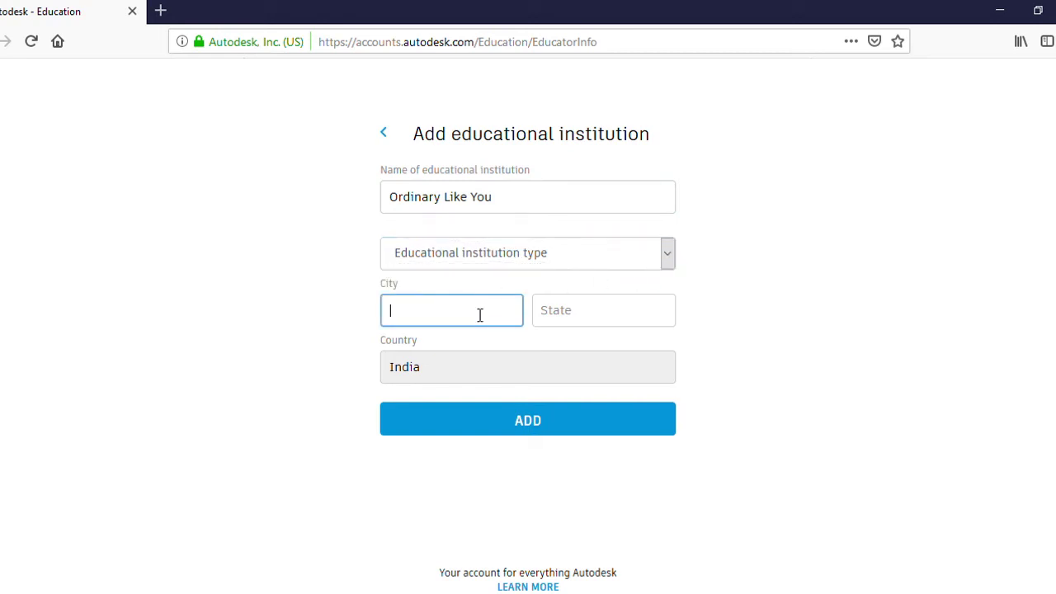
{"action": "type", "text": "Thiruvananthapuram"}
{"action": "key", "text": "Tab"}
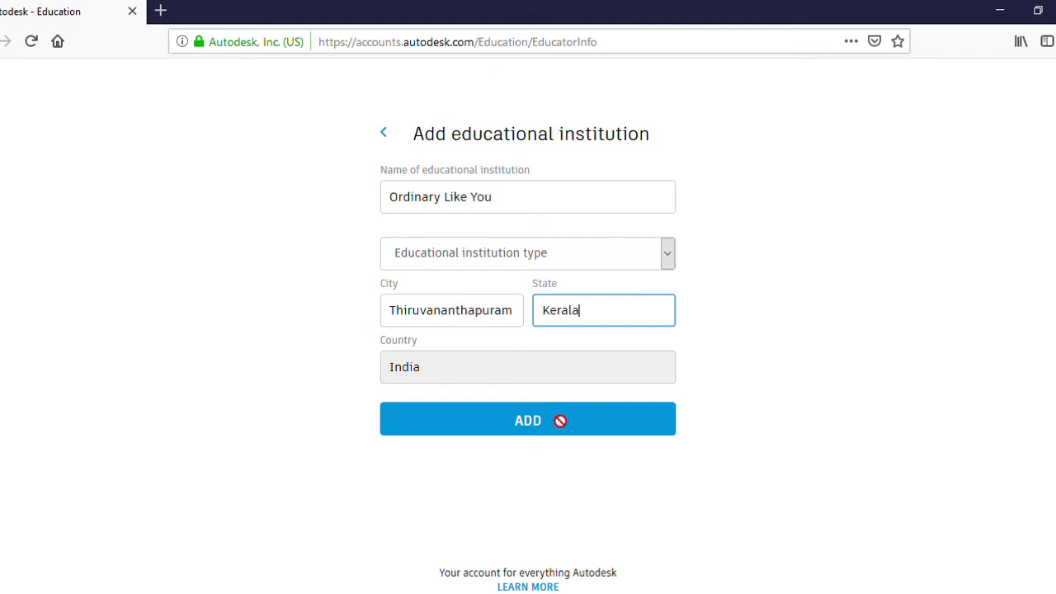
{"action": "left_click", "coordinate": [563, 428]}
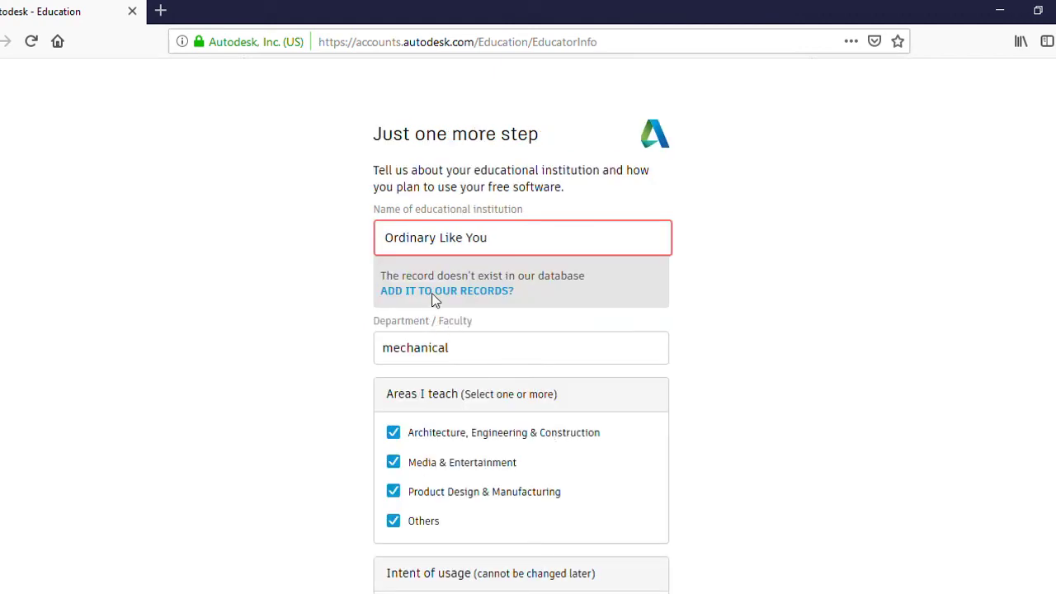
Choose Personal Use Only as the intent of usage and submit the education profile.
{"action": "scroll", "coordinate": [528, 327], "scroll_direction": "down", "scroll_amount": 4}
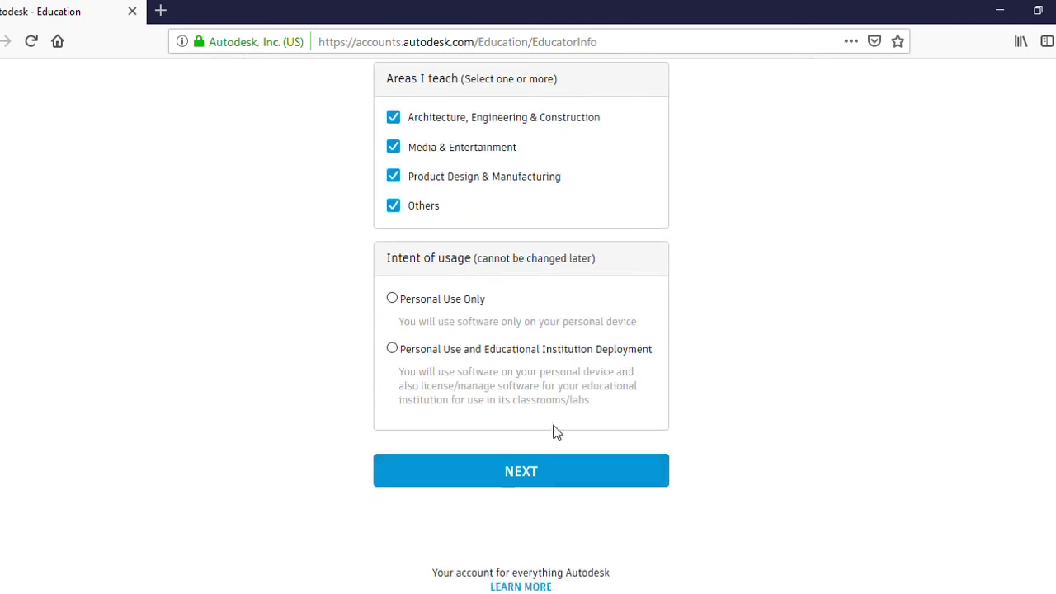
{"action": "left_click", "coordinate": [537, 477]}
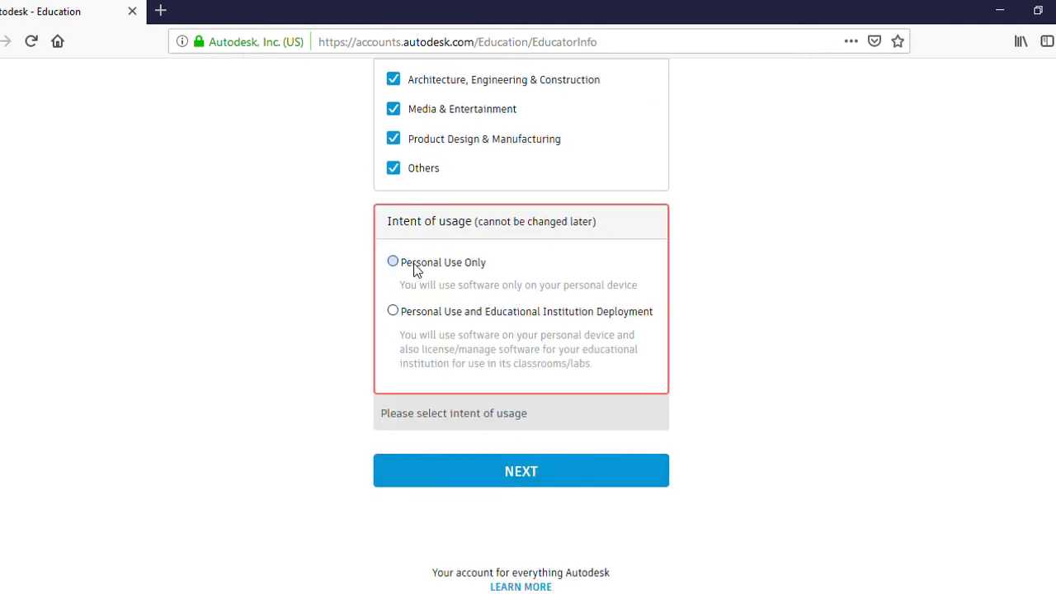
{"action": "left_click", "coordinate": [417, 265]}
{"action": "left_click", "coordinate": [503, 478]}
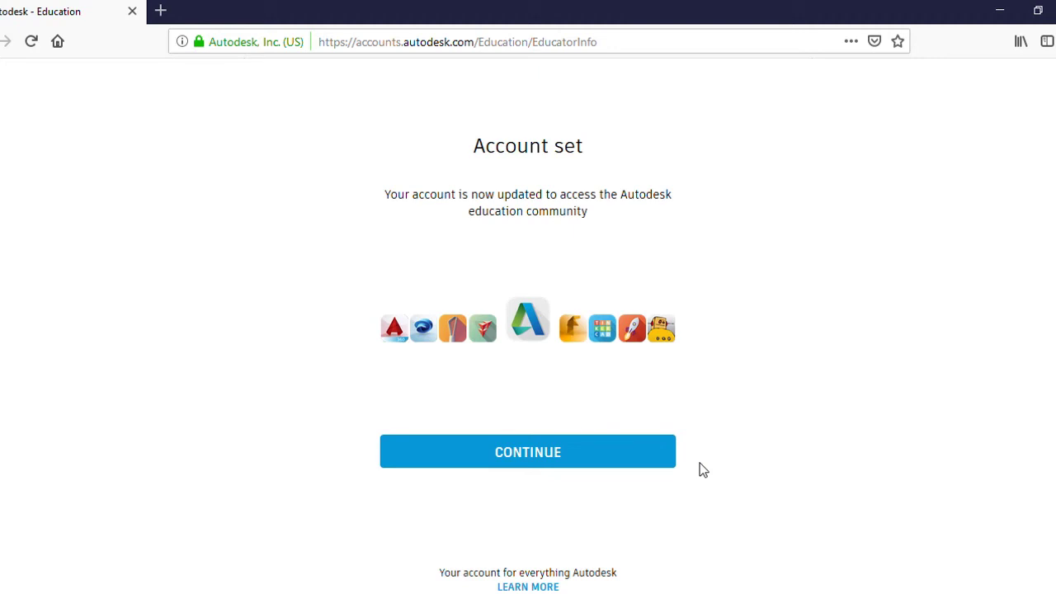
Continue from the Account set page to the AutoCAD education download page.
{"action": "left_click", "coordinate": [633, 449]}
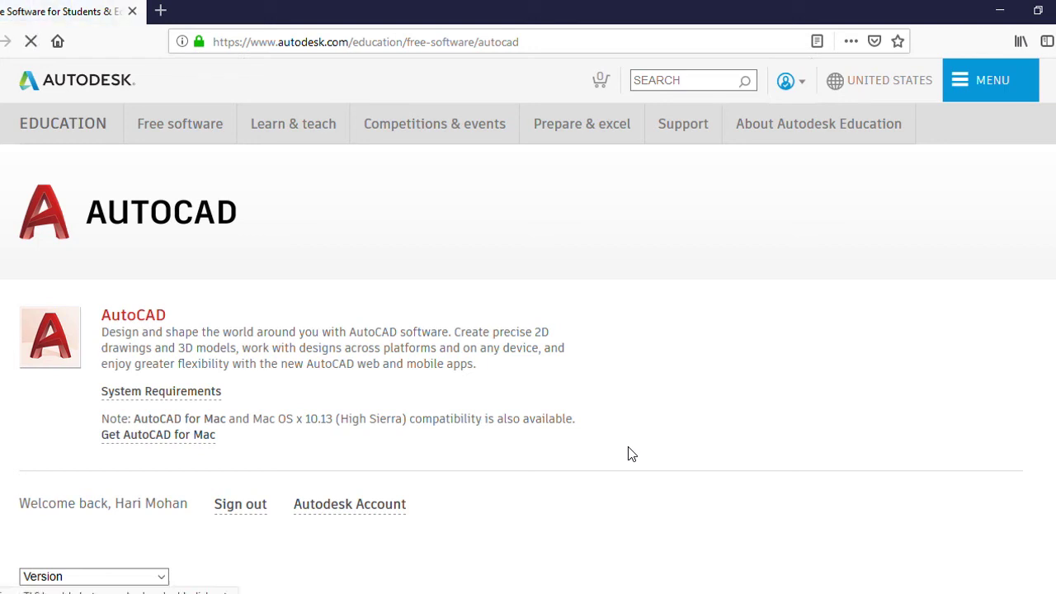
Choose AutoCAD 2018, Windows 64-bit and English as the download options.
{"action": "scroll", "coordinate": [455, 368], "scroll_direction": "down", "scroll_amount": 2}
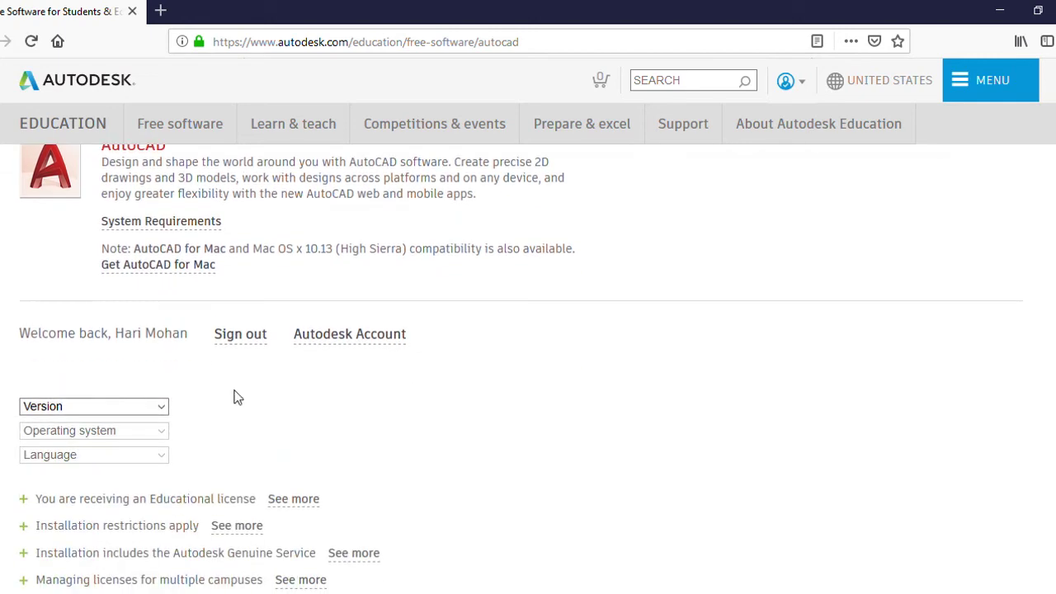
{"action": "left_click", "coordinate": [104, 459]}
{"action": "left_click", "coordinate": [143, 433]}
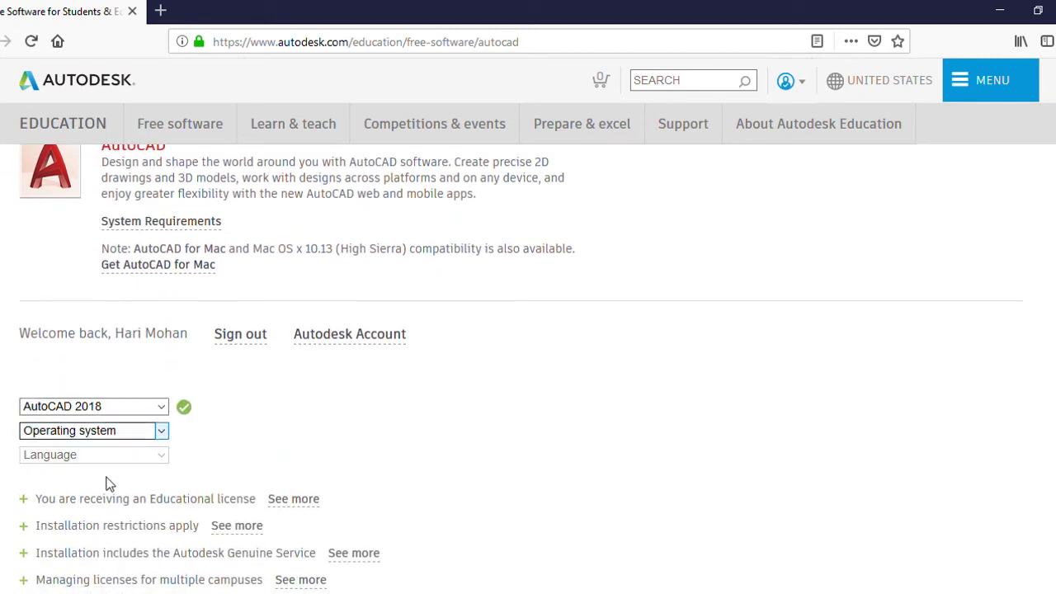
{"action": "left_click", "coordinate": [115, 463]}
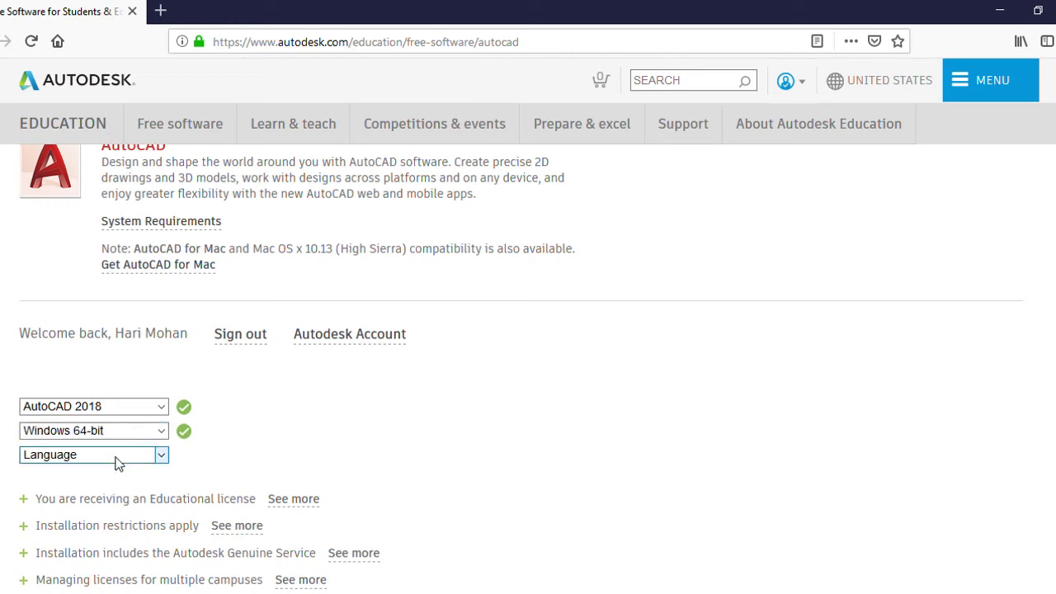
{"action": "key", "text": "Down"}
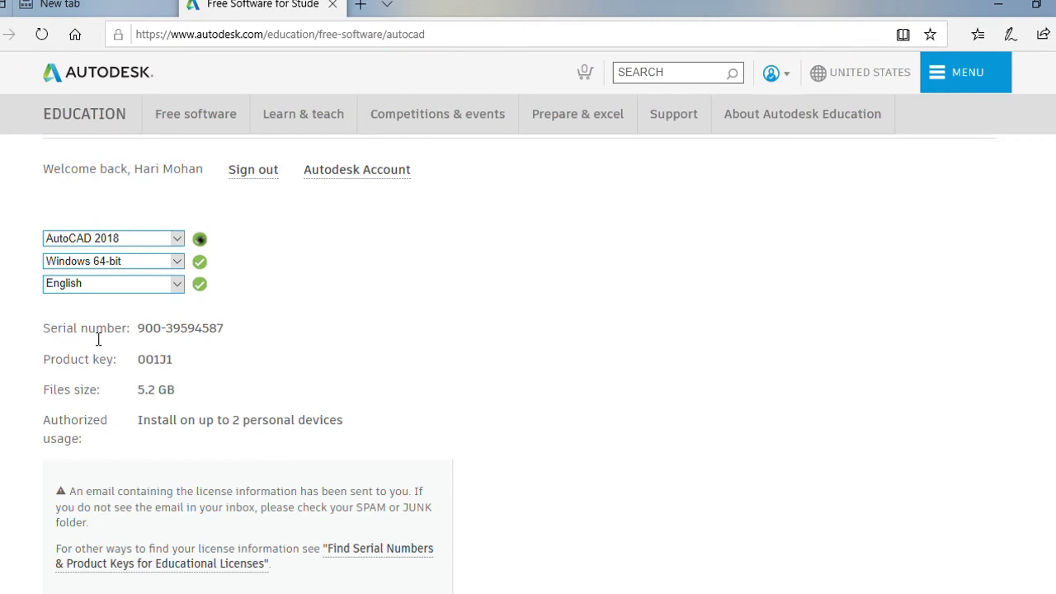
Copy the displayed serial number and product key for later activation.
{"action": "left_click_drag", "start_coordinate": [138, 327], "coordinate": [241, 335]}
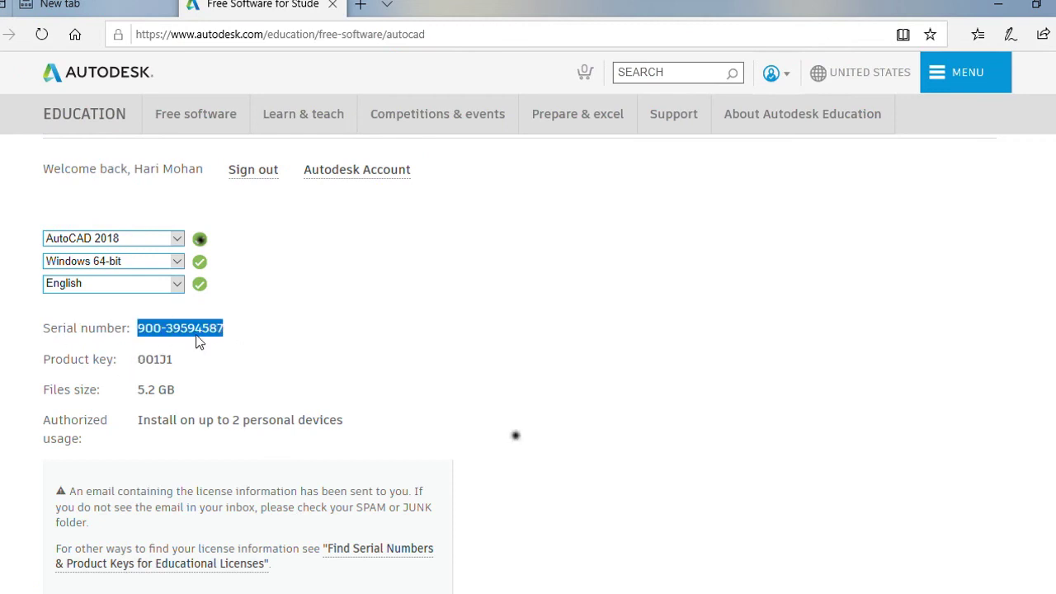
{"action": "left_click", "coordinate": [142, 364]}
{"action": "double_click", "coordinate": [145, 363]}
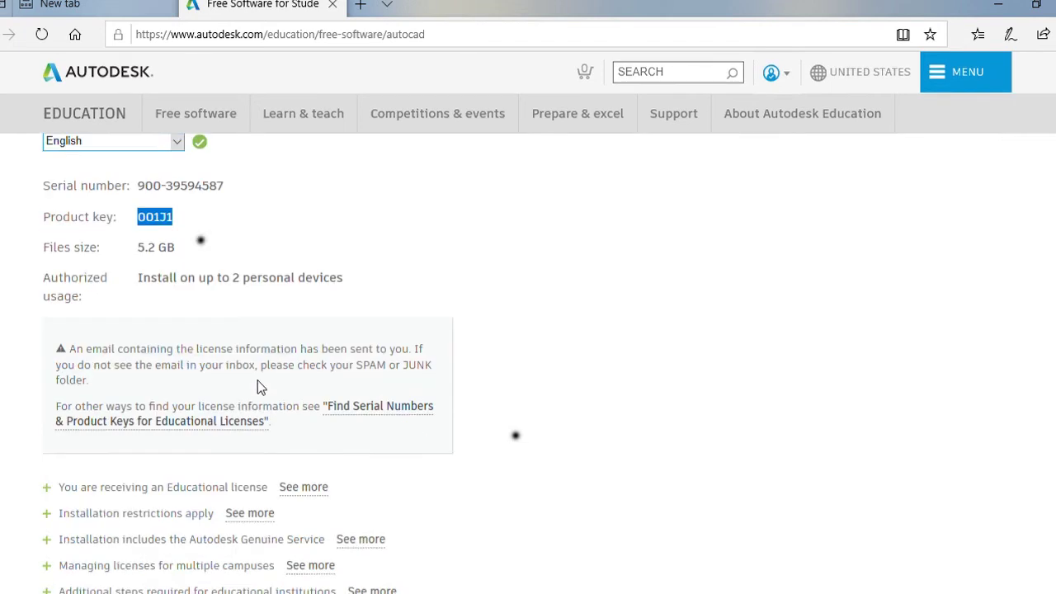
{"action": "scroll", "coordinate": [258, 381], "scroll_direction": "down", "scroll_amount": 2}
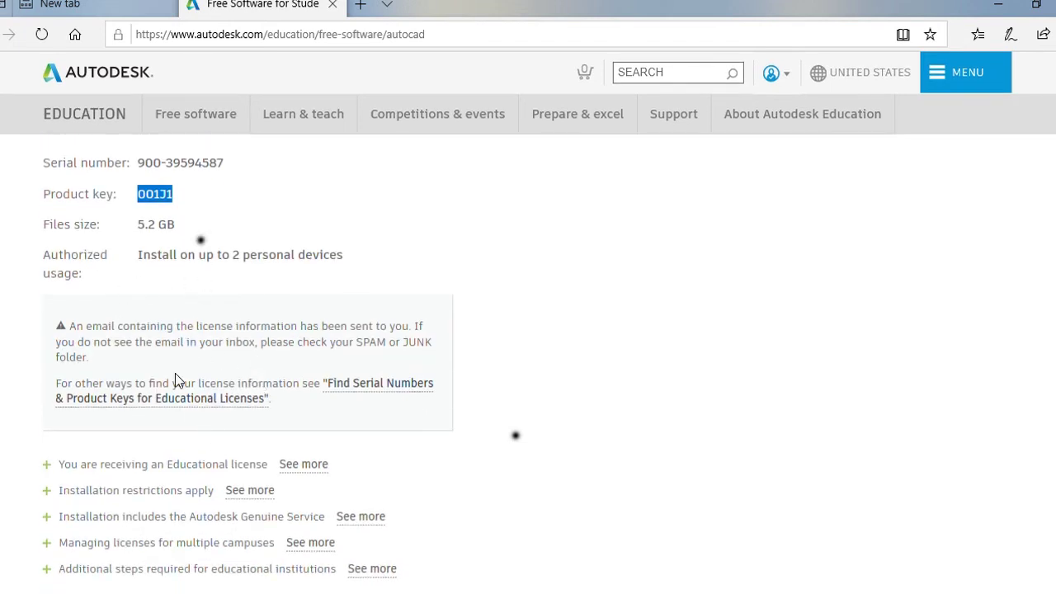
{"action": "scroll", "coordinate": [174, 373], "scroll_direction": "down", "scroll_amount": 1}
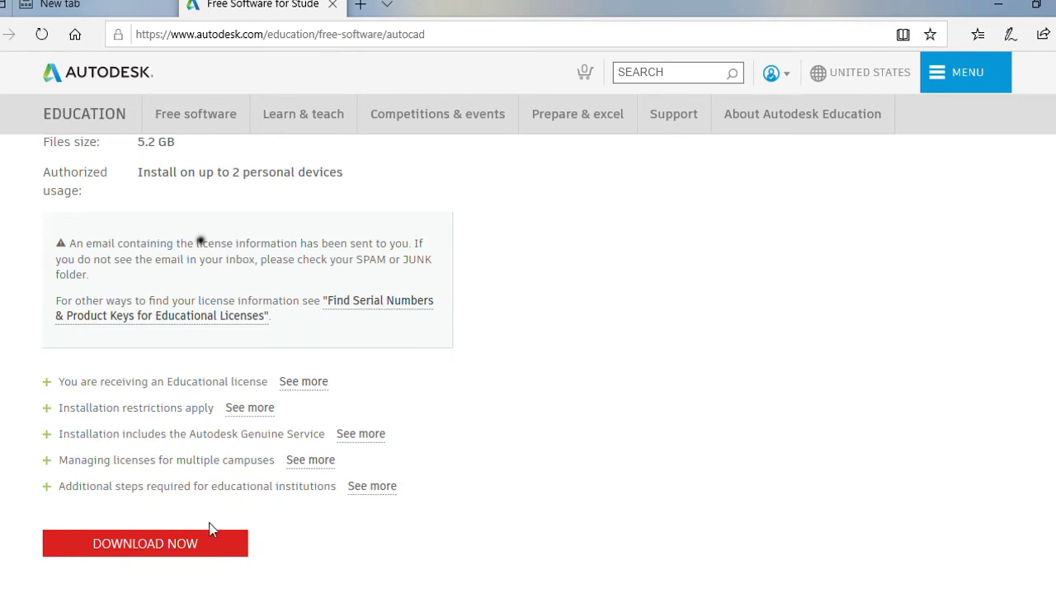
{"action": "scroll", "coordinate": [244, 553], "scroll_direction": "down", "scroll_amount": 3}
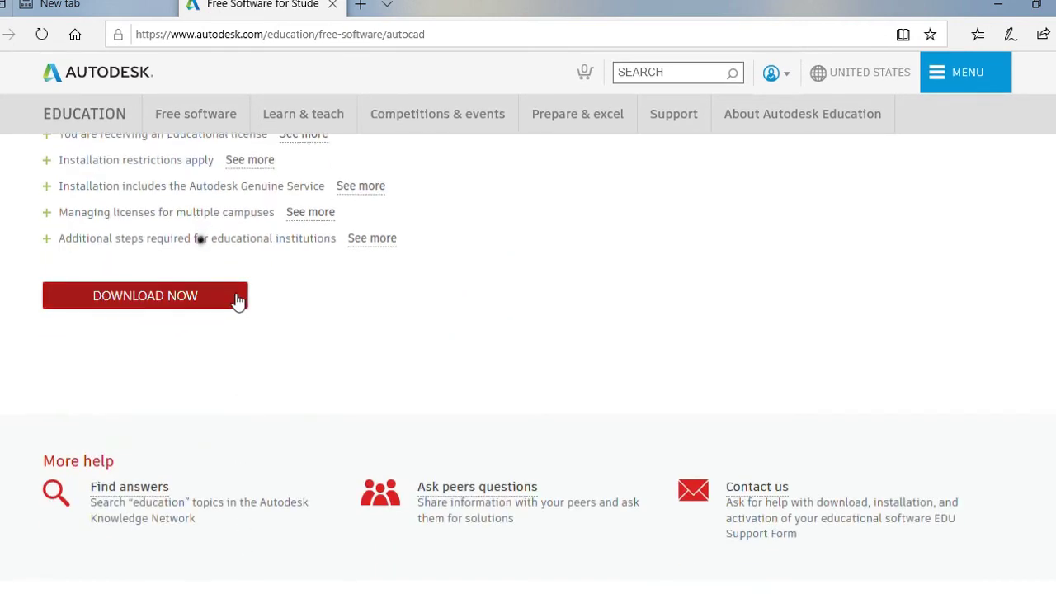
Download AutoCAD 2018 and run AutodeskDownloadManager_webinstall.exe.
{"action": "left_click", "coordinate": [184, 306]}
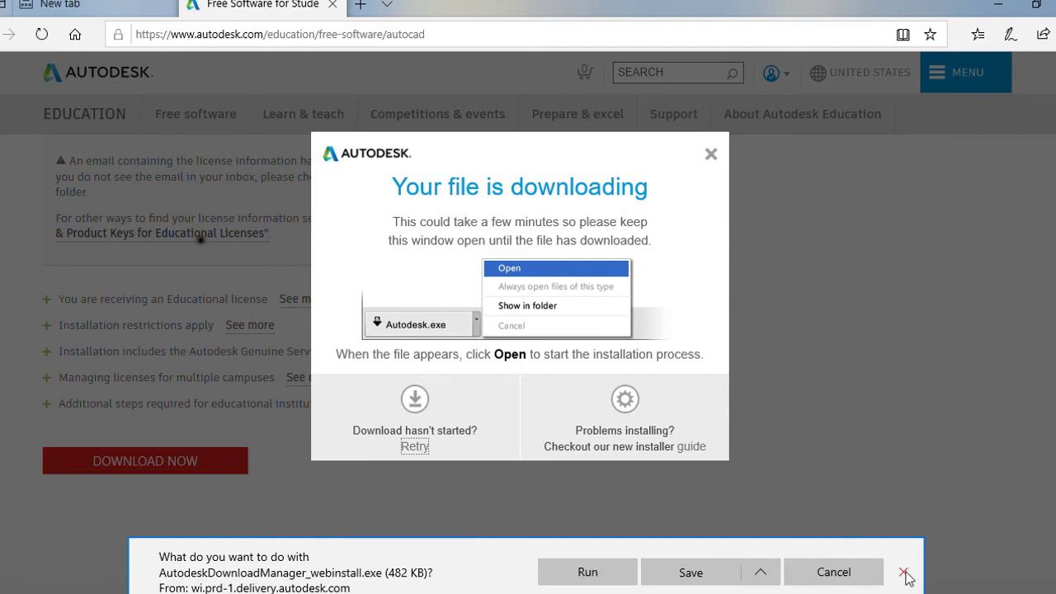
{"action": "left_click", "coordinate": [589, 572]}
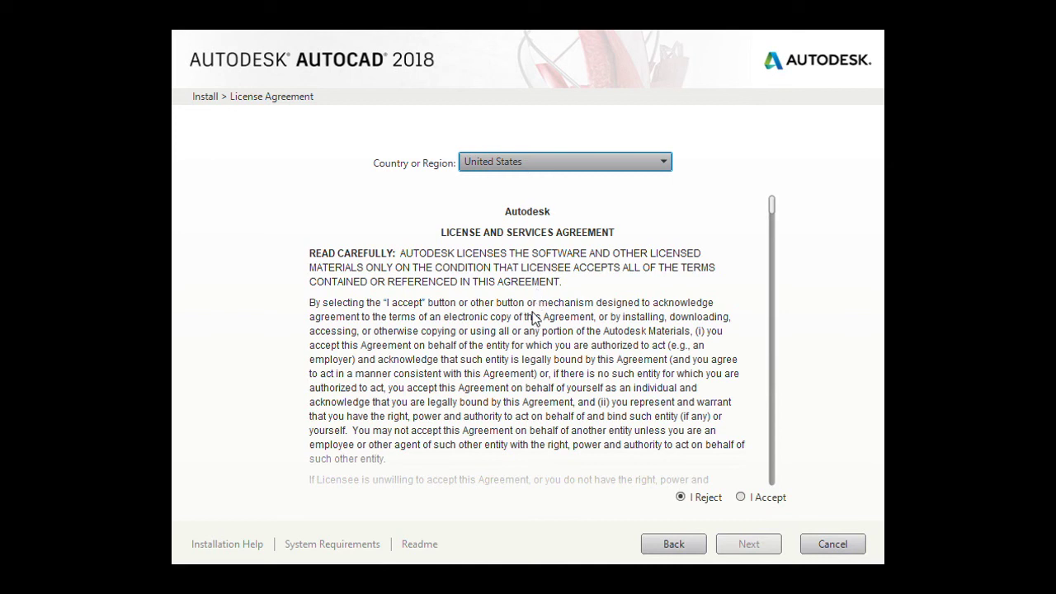
Set the region to India and accept the AutoCAD 2018 licence agreement.
{"action": "type", "text": "india"}
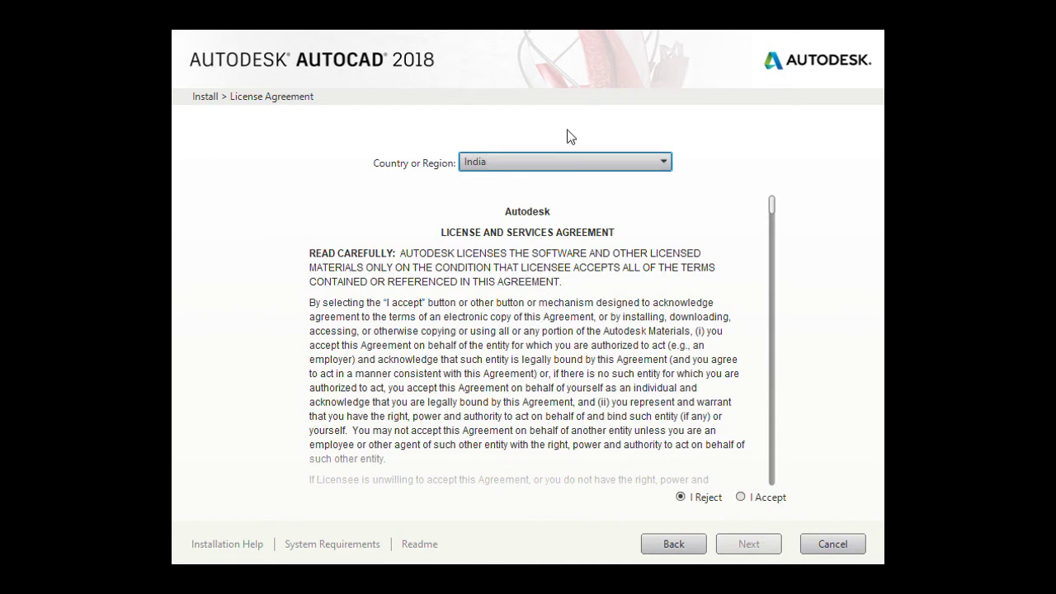
{"action": "left_click", "coordinate": [637, 342]}
{"action": "scroll", "coordinate": [636, 347], "scroll_direction": "down", "scroll_amount": 5}
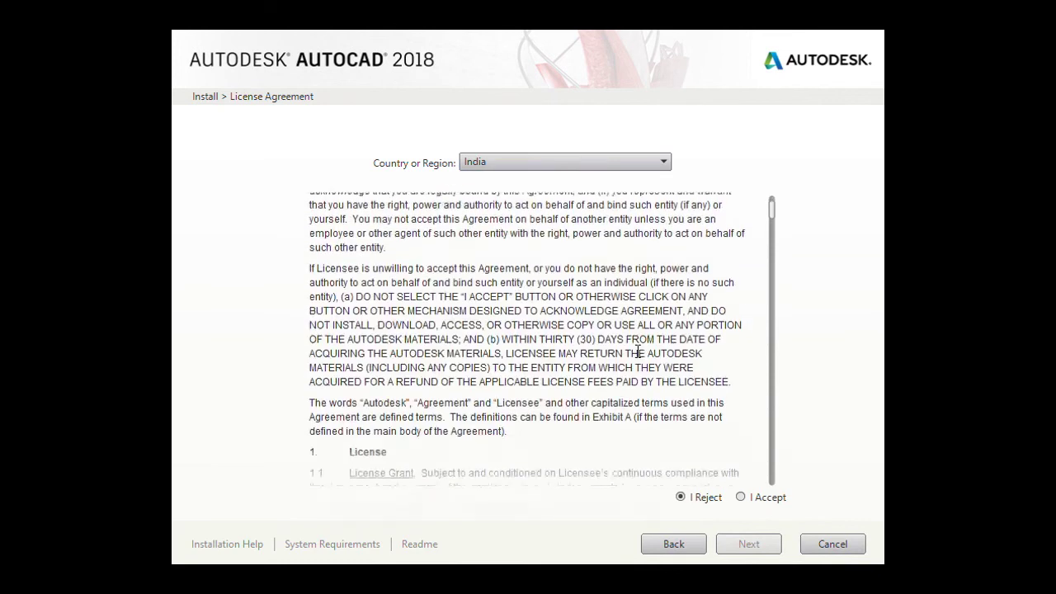
{"action": "scroll", "coordinate": [773, 354], "scroll_direction": "down", "scroll_amount": 10}
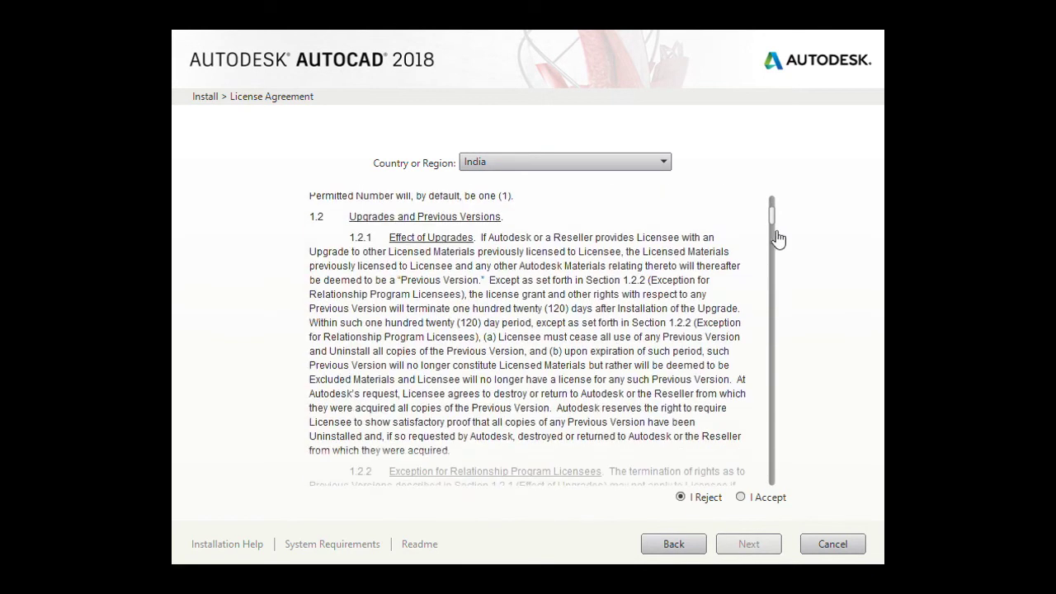
{"action": "left_click_drag", "start_coordinate": [778, 229], "coordinate": [762, 486]}
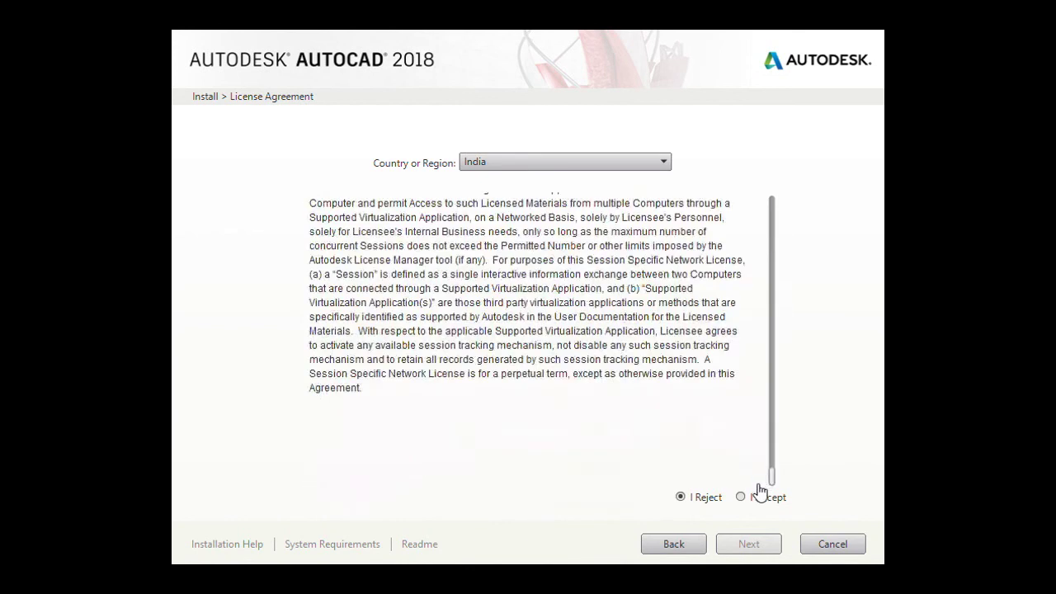
{"action": "left_click", "coordinate": [739, 498]}
{"action": "left_click", "coordinate": [741, 548]}
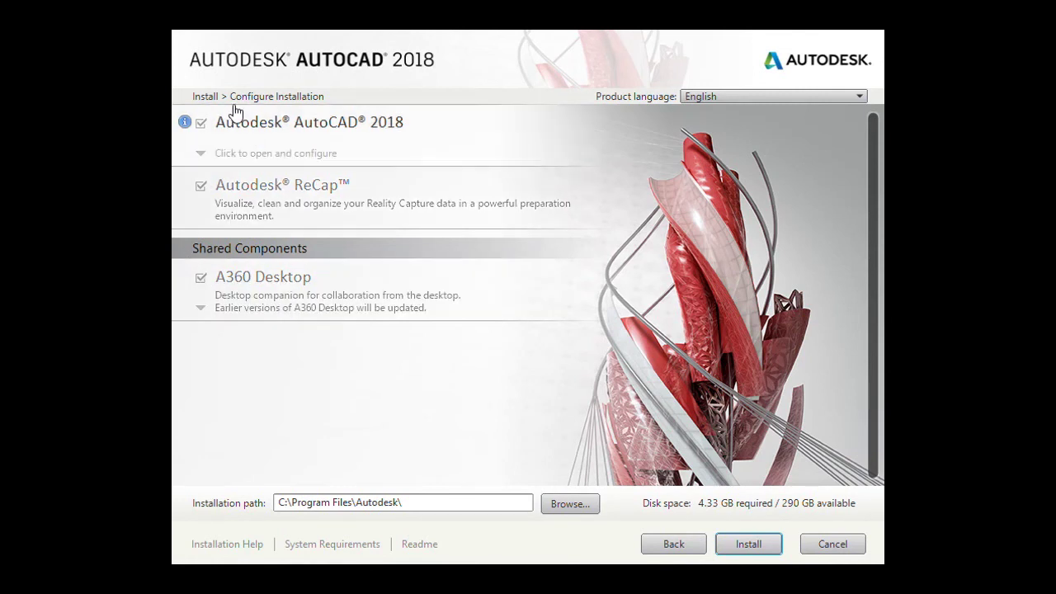
Install only AutoCAD 2018, excluding Autodesk ReCap and A360 Desktop.
{"action": "left_click", "coordinate": [202, 187]}
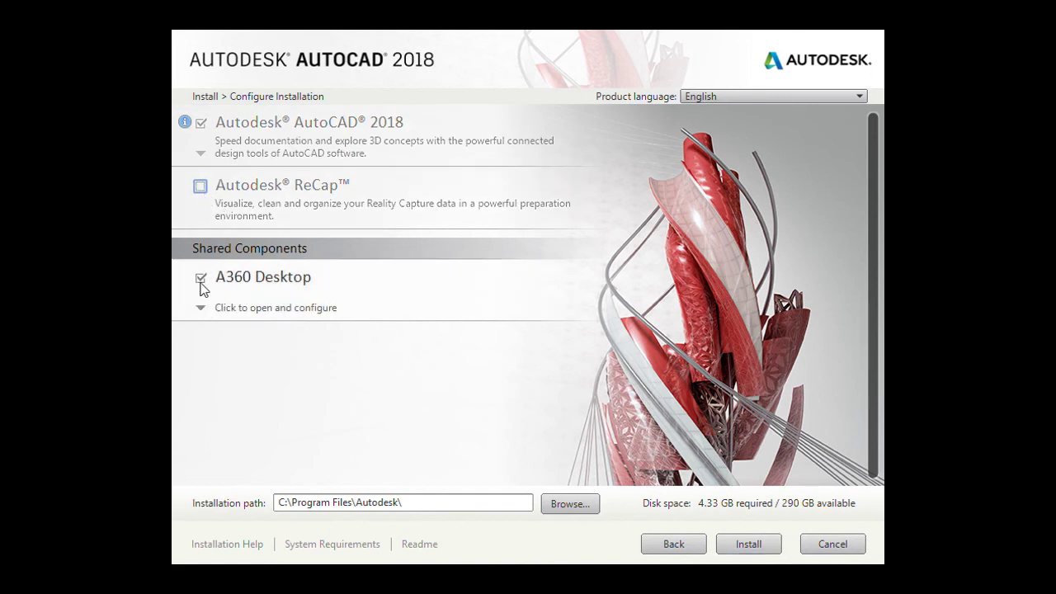
{"action": "left_click", "coordinate": [200, 278]}
{"action": "left_click", "coordinate": [205, 163]}
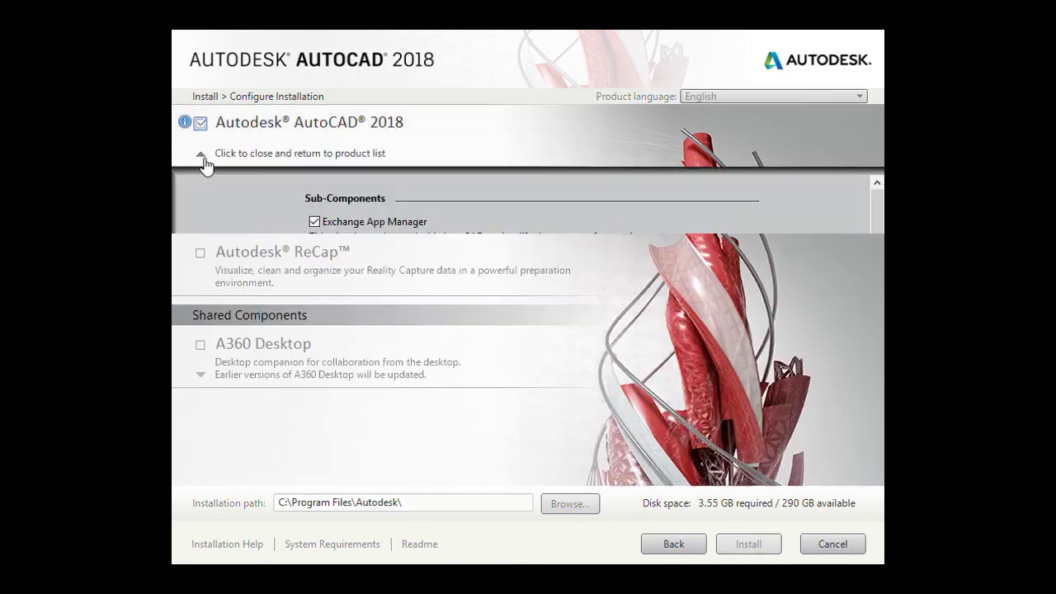
{"action": "scroll", "coordinate": [294, 297], "scroll_direction": "down", "scroll_amount": 1}
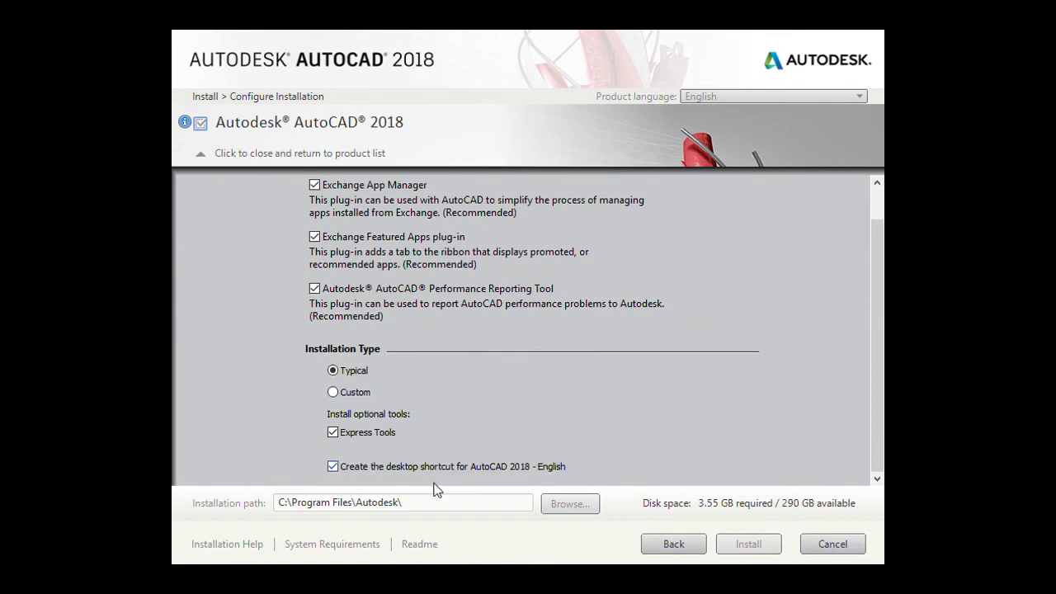
{"action": "scroll", "coordinate": [309, 367], "scroll_direction": "up", "scroll_amount": 1}
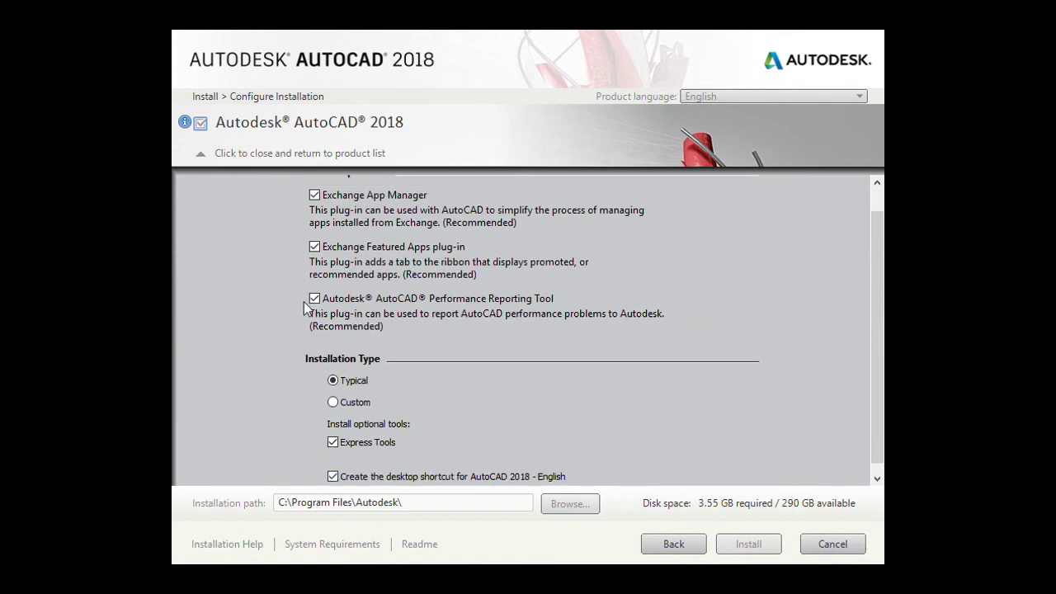
{"action": "scroll", "coordinate": [305, 307], "scroll_direction": "up", "scroll_amount": 1}
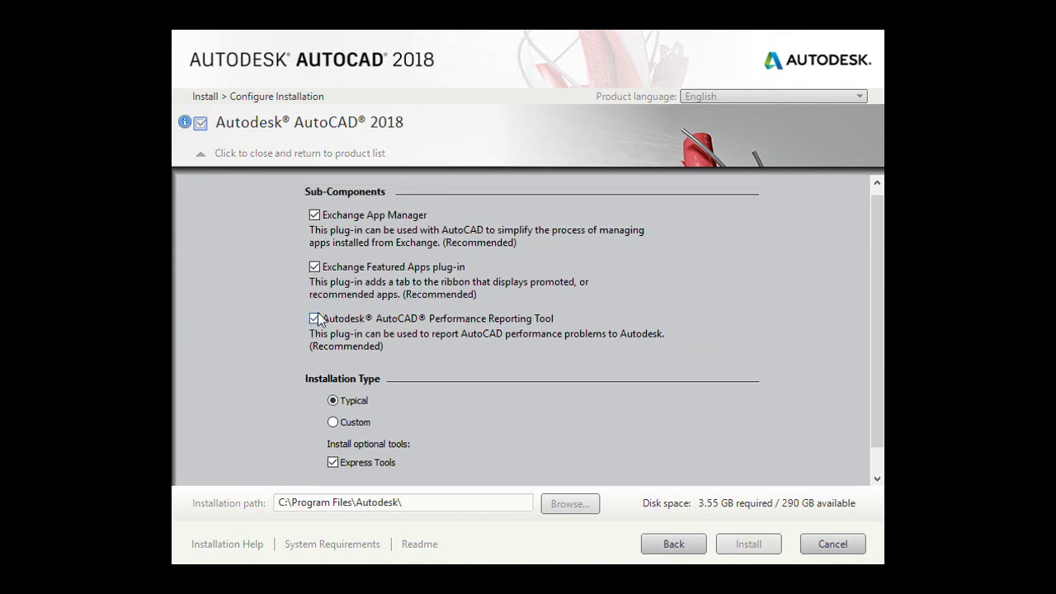
{"action": "left_click", "coordinate": [224, 154]}
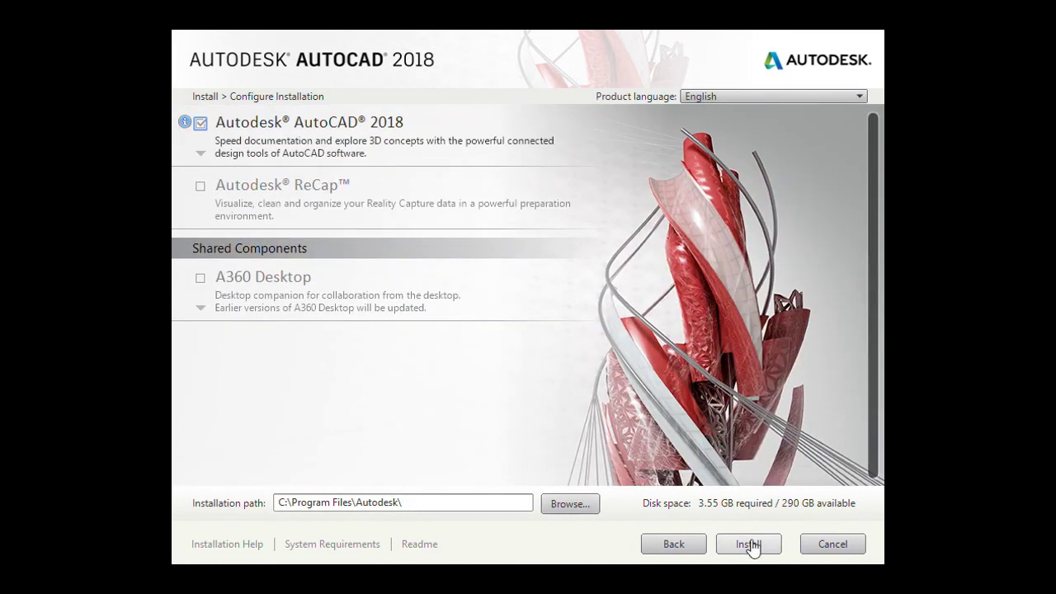
{"action": "left_click", "coordinate": [592, 507]}
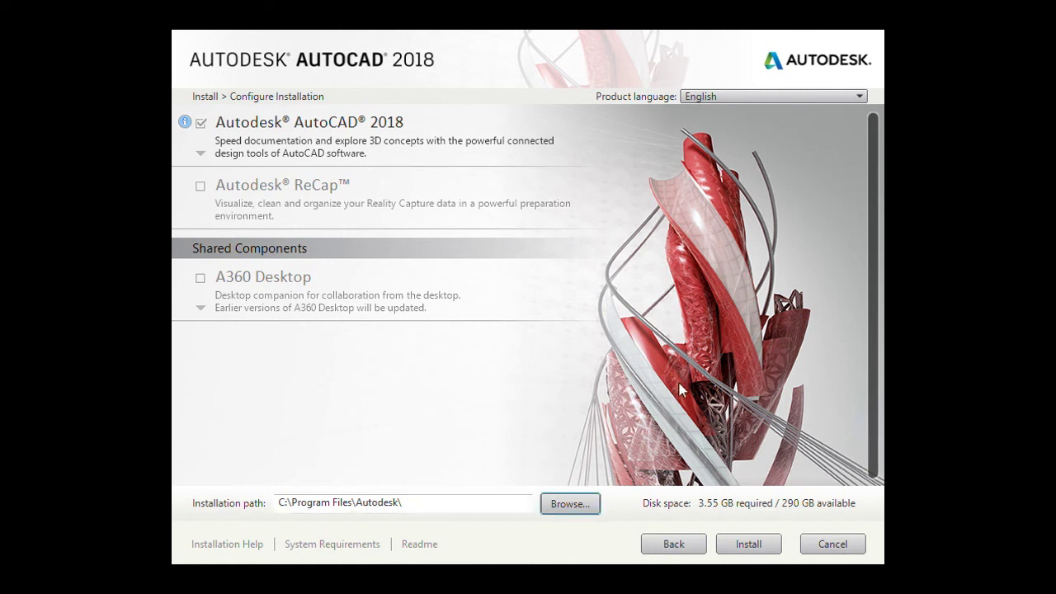
{"action": "left_click", "coordinate": [749, 546]}
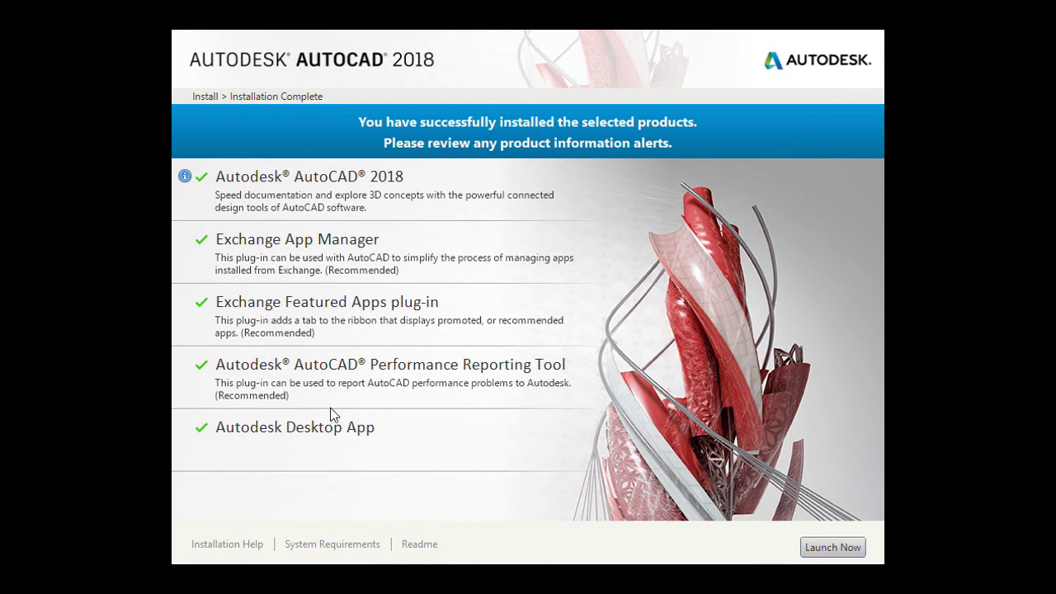
Launch AutoCAD 2018 and choose to activate it from the trial licence screen.
{"action": "left_click", "coordinate": [832, 547]}
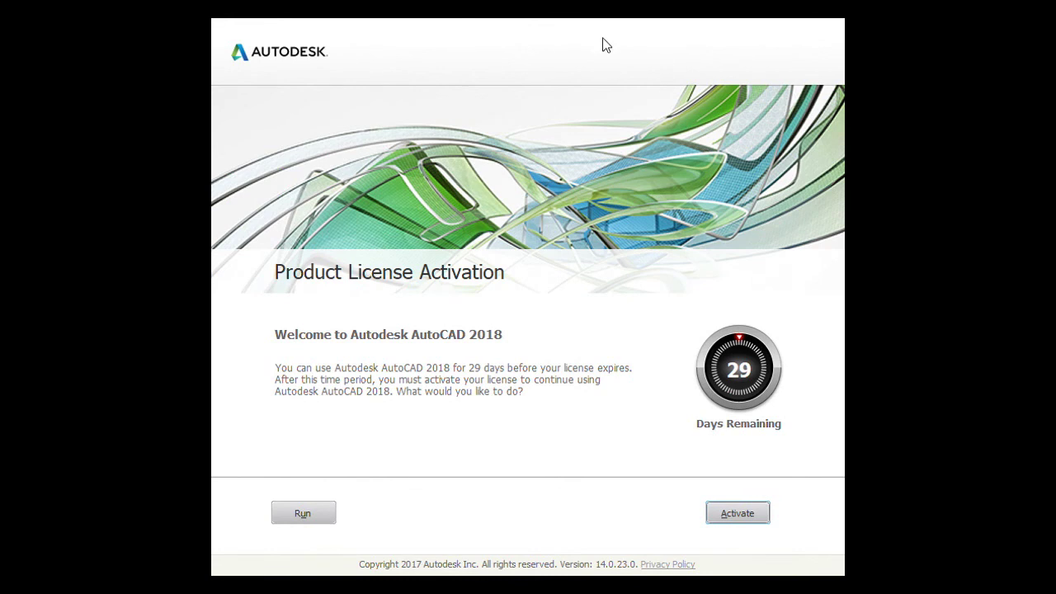
{"action": "left_click", "coordinate": [737, 516]}
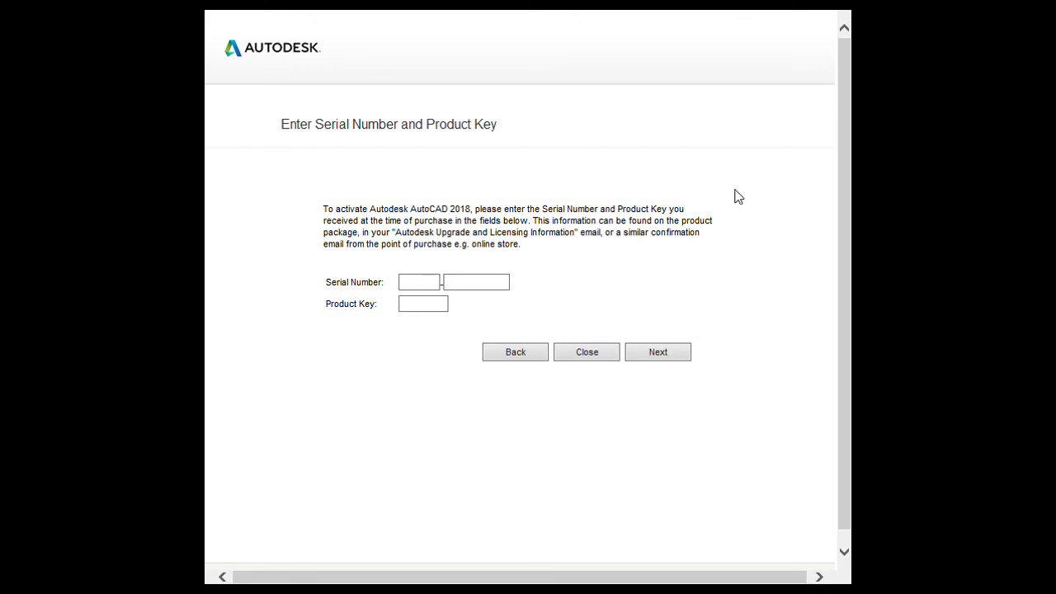
Enter the licence serial number and product key and submit them.
{"action": "left_click", "coordinate": [432, 285]}
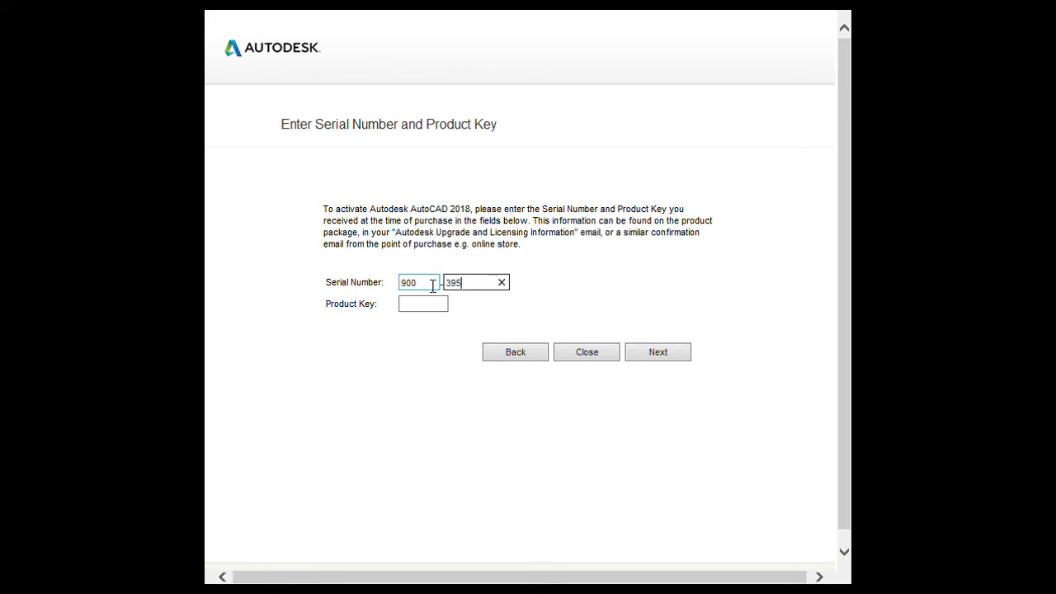
{"action": "key", "text": "Tab"}
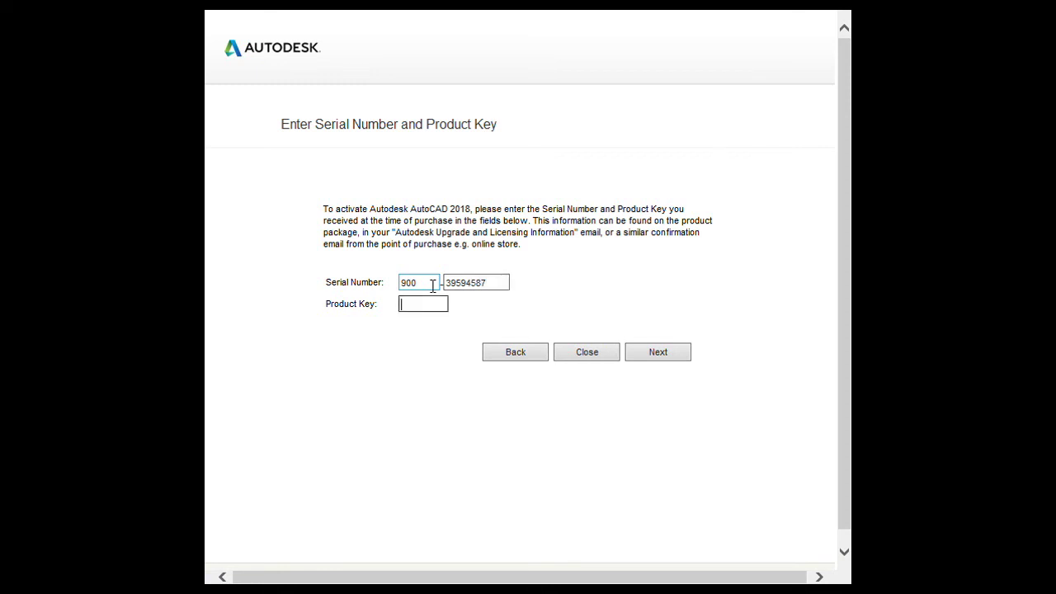
{"action": "left_click", "coordinate": [664, 353]}
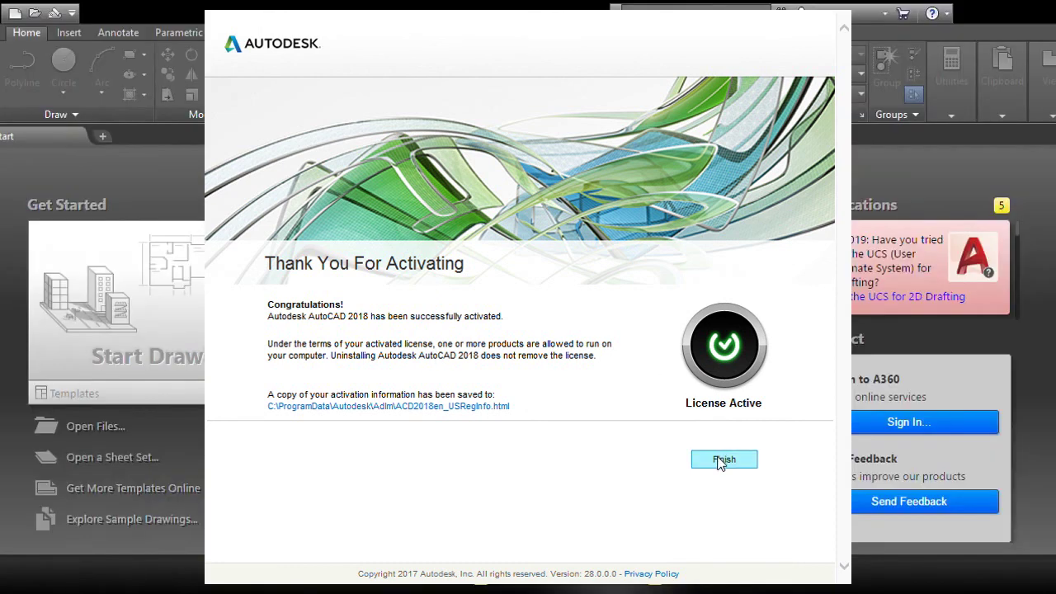
Close the Thank You For Activating page to reach AutoCAD's Start page.
{"action": "left_click", "coordinate": [718, 460]}
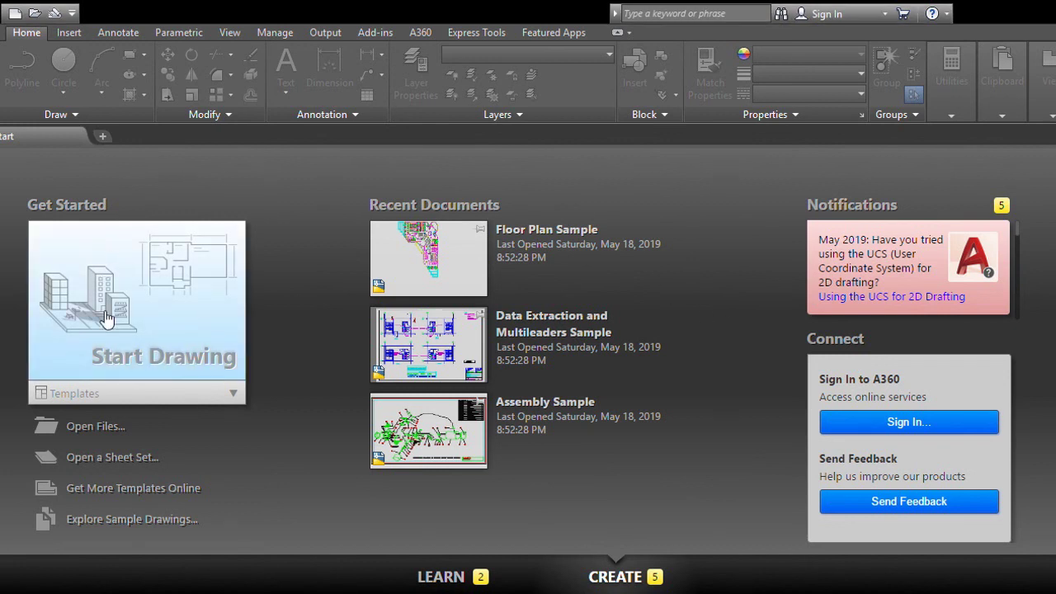
Browse the Start Drawing templates list, including acad.dwt and Manufacturing Imperial.dwt.
{"action": "left_click", "coordinate": [234, 394]}
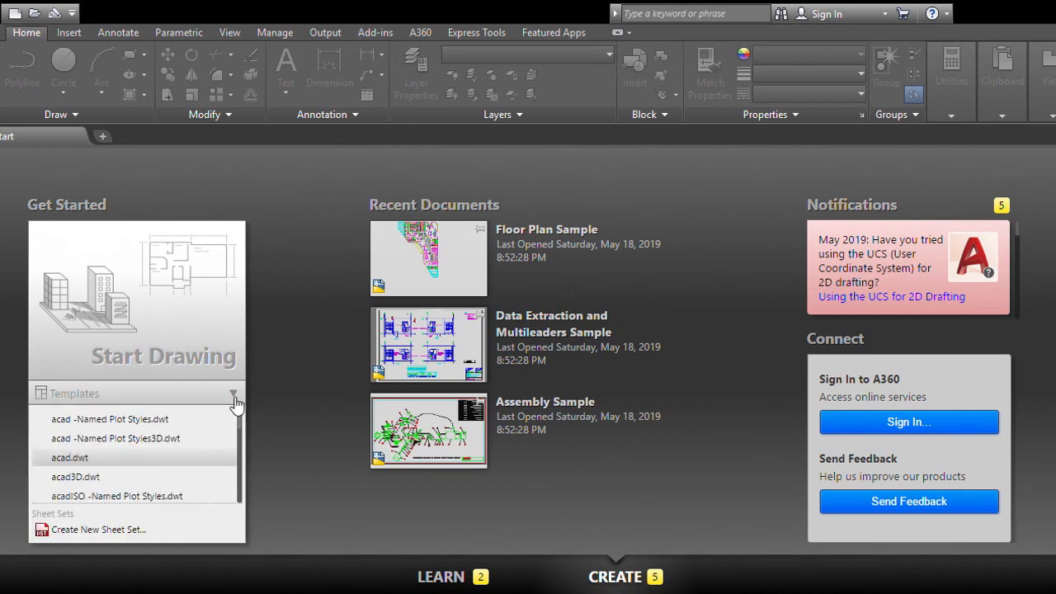
{"action": "scroll", "coordinate": [206, 450], "scroll_direction": "down", "scroll_amount": 5}
{"action": "scroll", "coordinate": [205, 452], "scroll_direction": "down", "scroll_amount": 3}
{"action": "scroll", "coordinate": [206, 453], "scroll_direction": "up", "scroll_amount": 2}
{"action": "scroll", "coordinate": [206, 452], "scroll_direction": "down", "scroll_amount": 3}
{"action": "scroll", "coordinate": [130, 482], "scroll_direction": "up", "scroll_amount": 3}
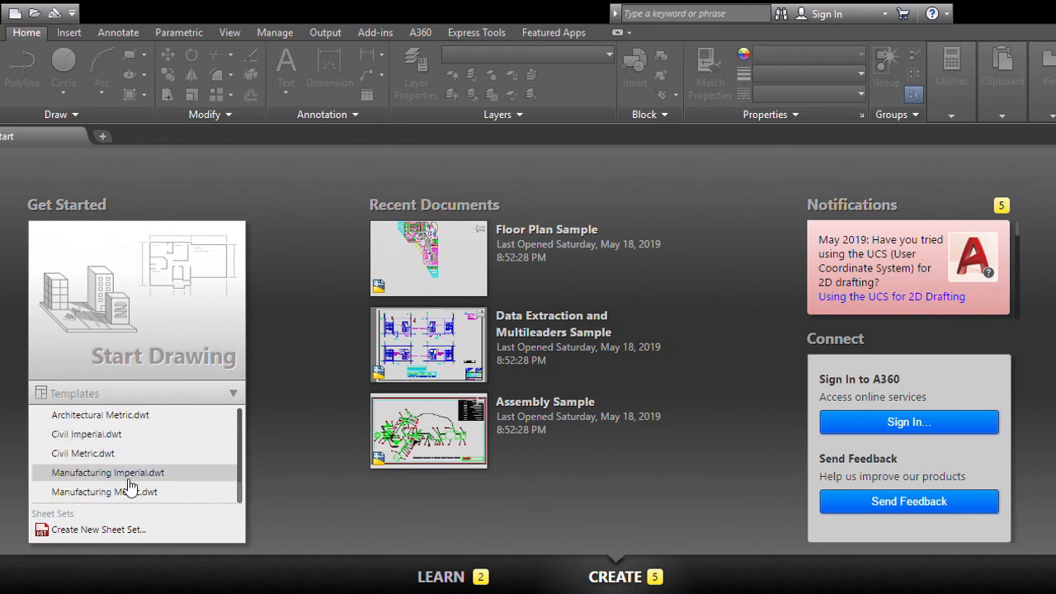